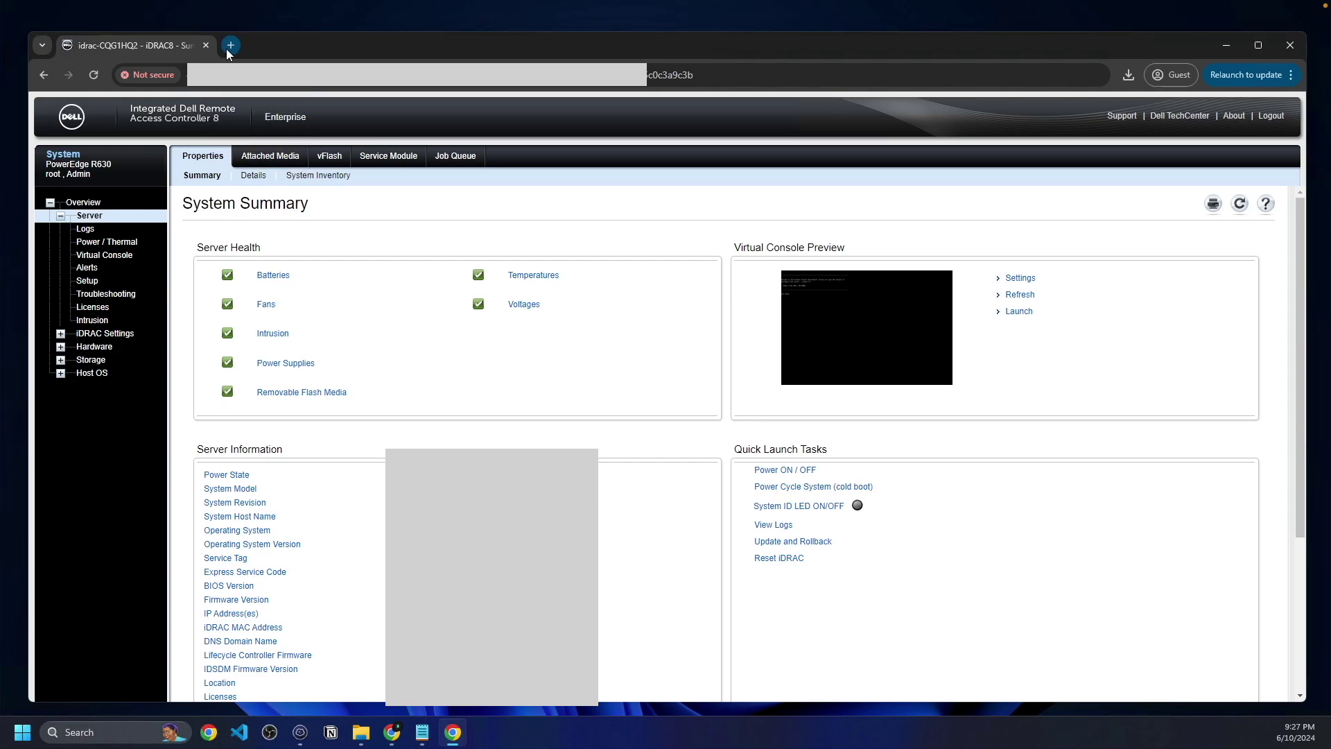
- In a new Chrome tab, search for 'proxmox' and open the official proxmox.com website
click(226, 48)
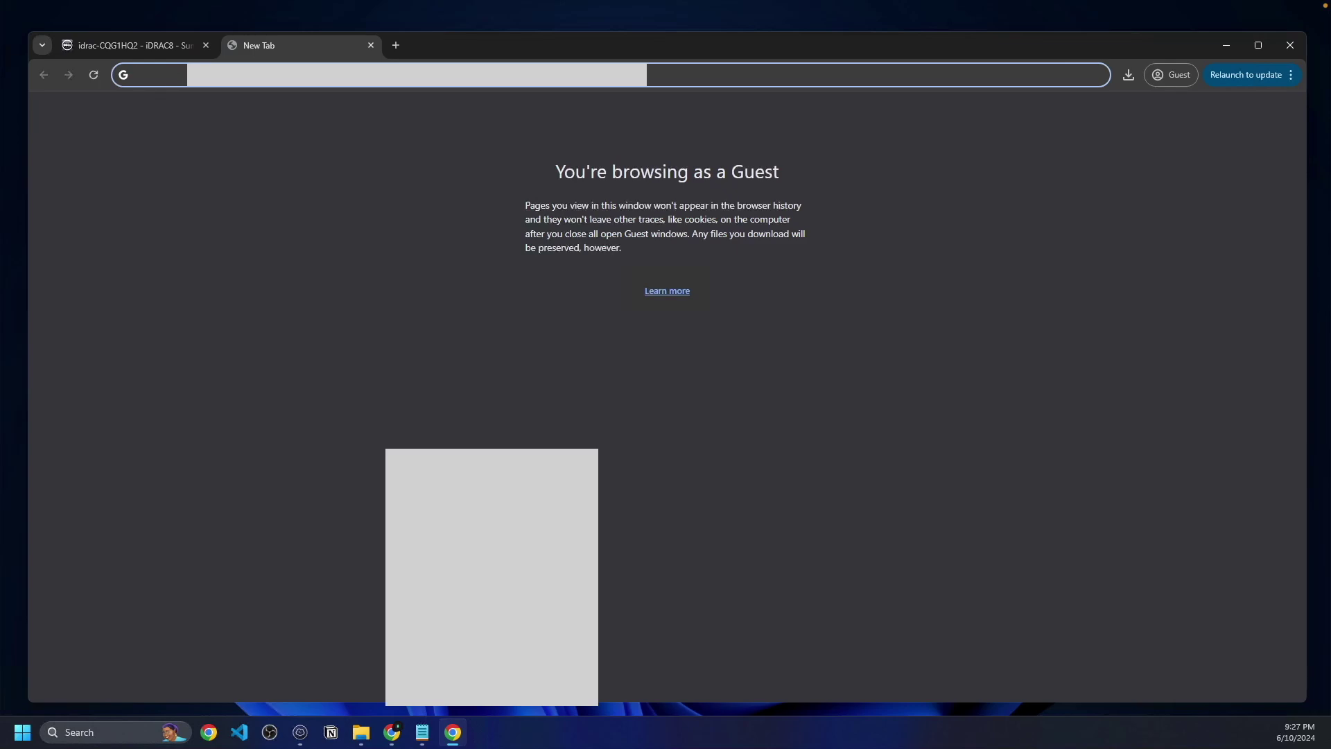
click(204, 267)
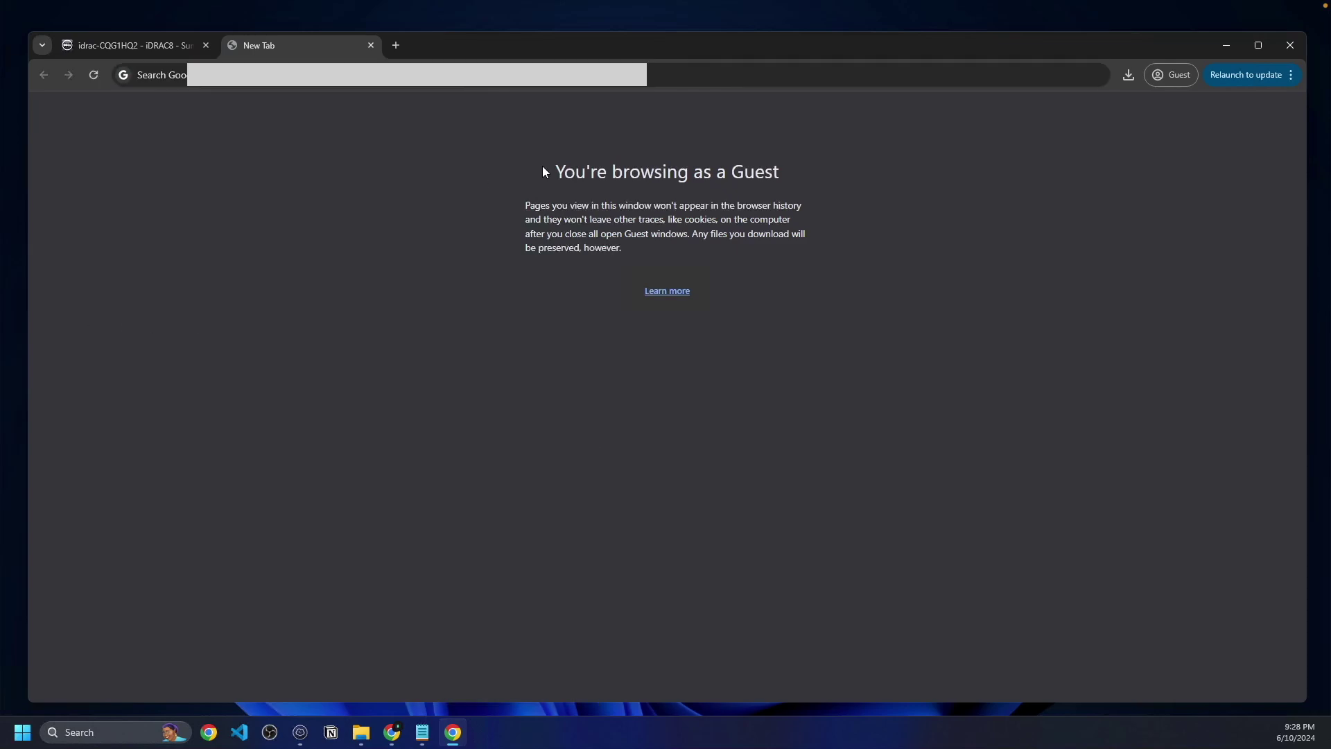
key(ctrl+l)
text(proxmox)
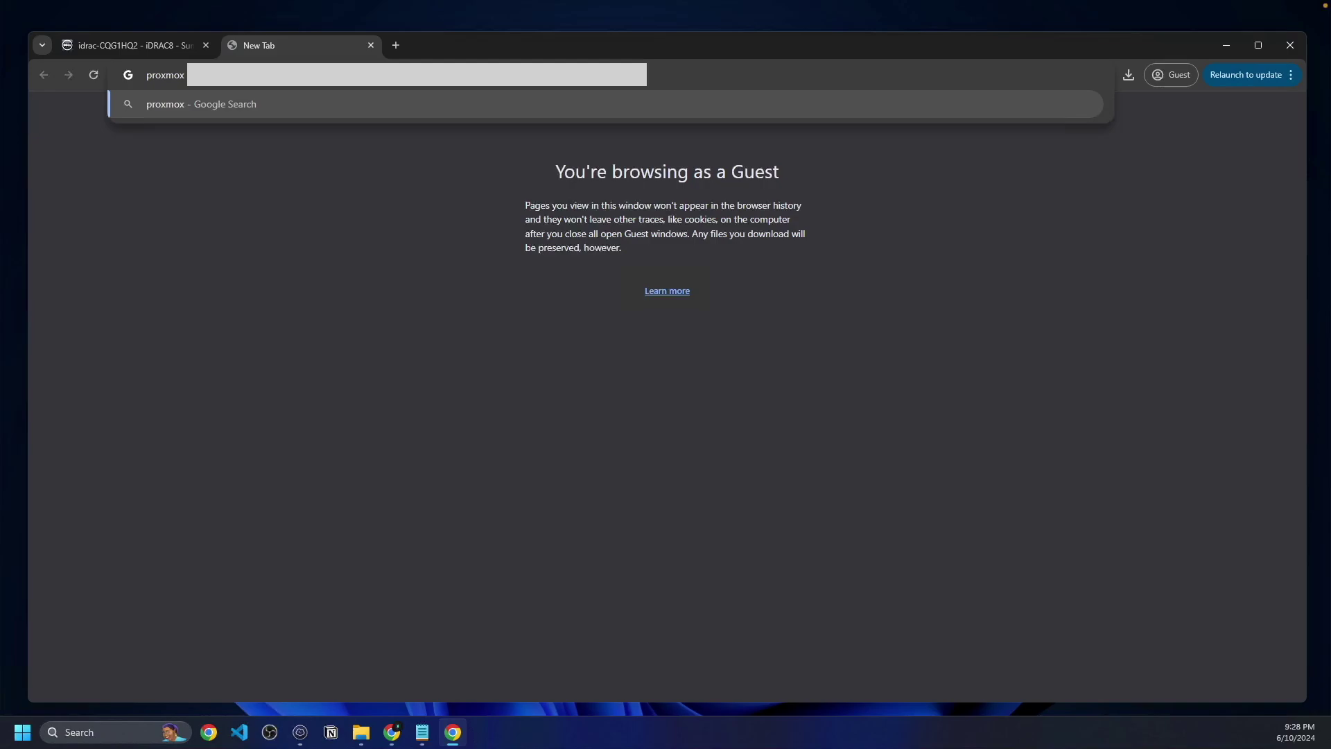
key(Return)
click(278, 244)
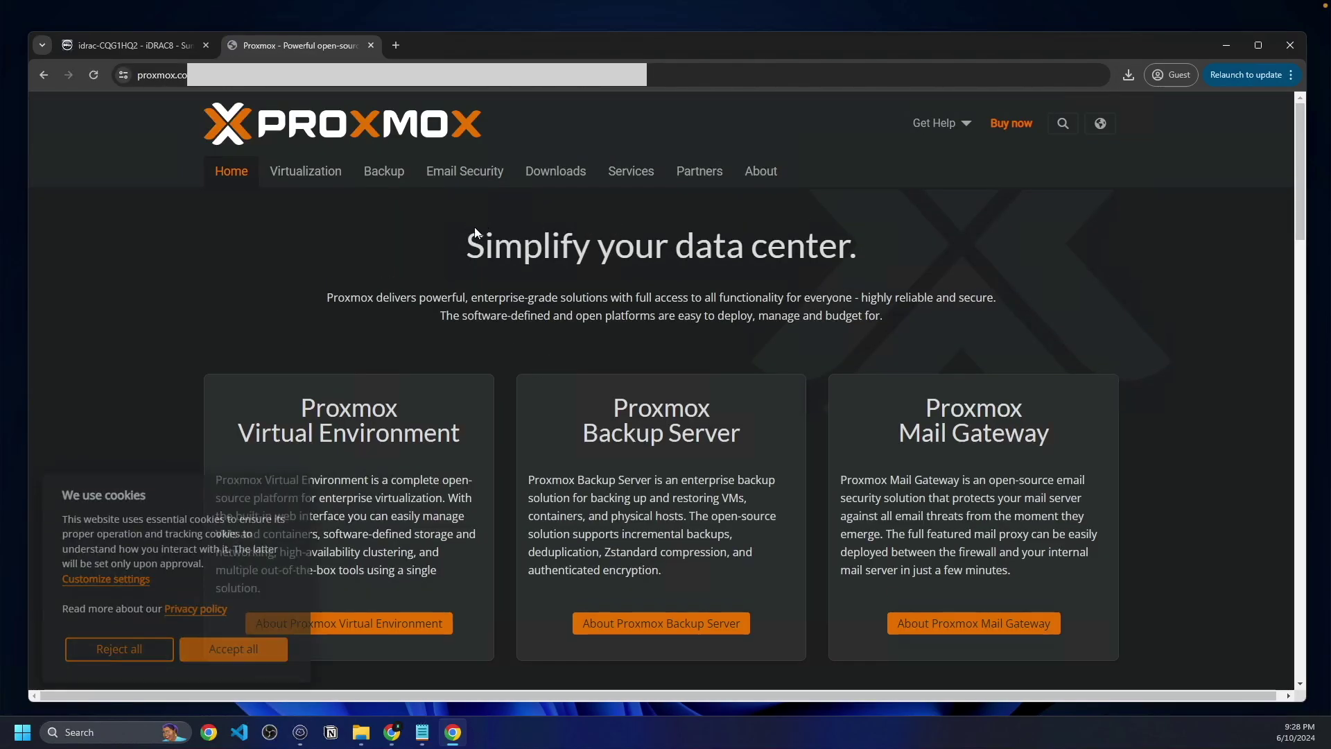
- Go to the Proxmox Virtual Environment downloads page and accept the site's cookies
click(405, 624)
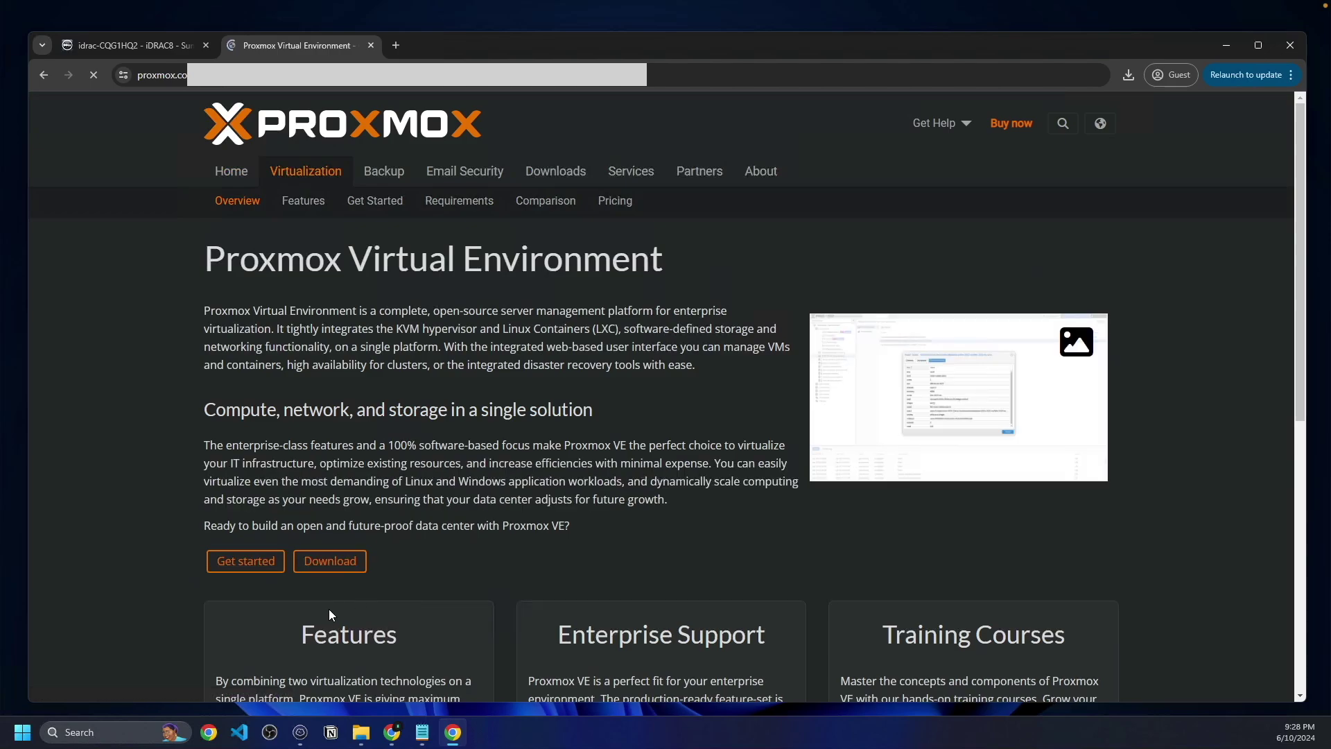
click(354, 564)
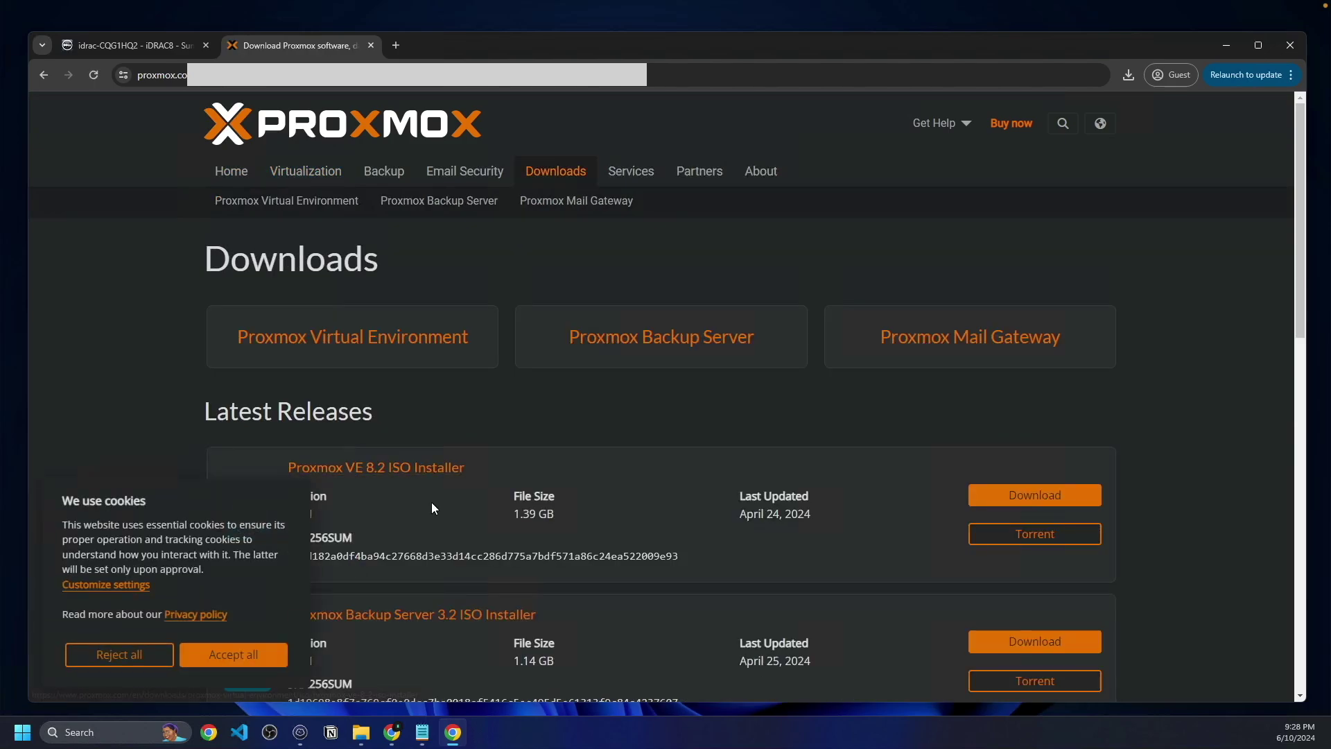
scroll(431, 502, down, 1)
click(248, 655)
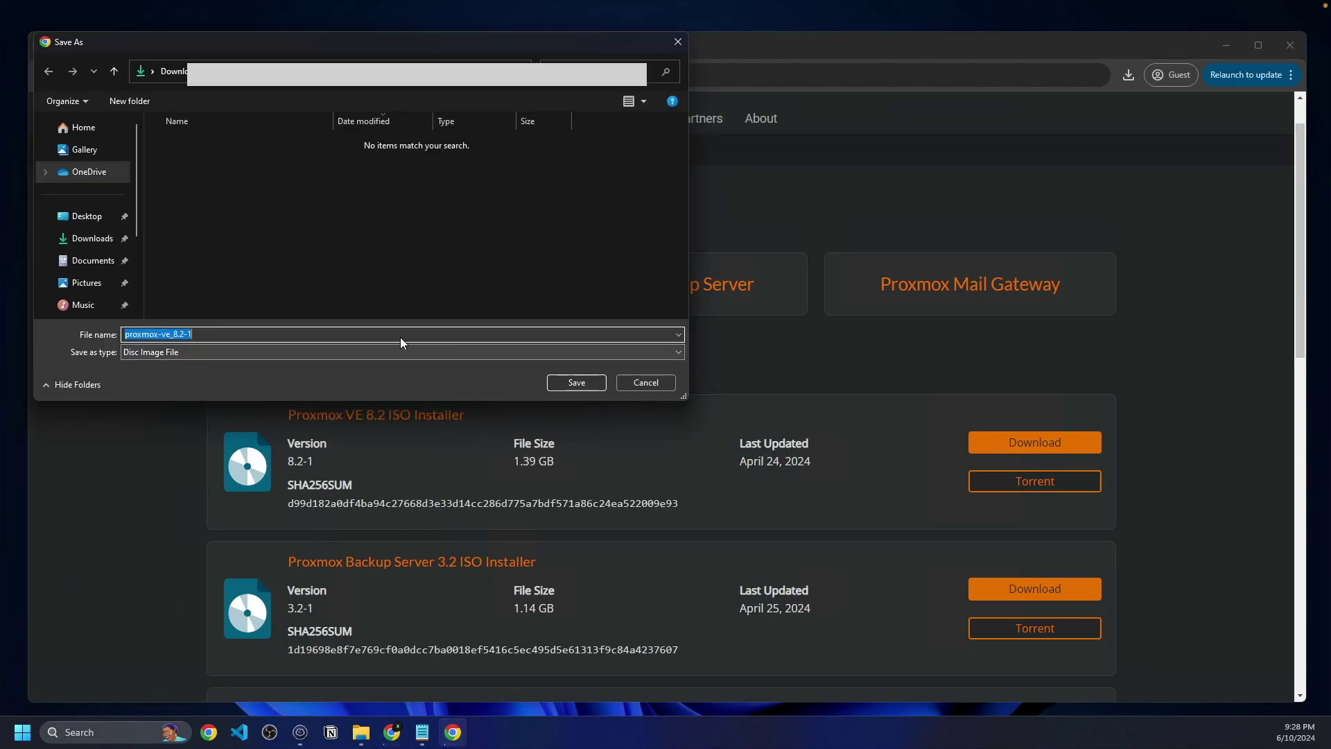
- Save the proxmox-ve_8.2-1 ISO installer and close the download history list
click(586, 382)
mouse_move(1014, 172)
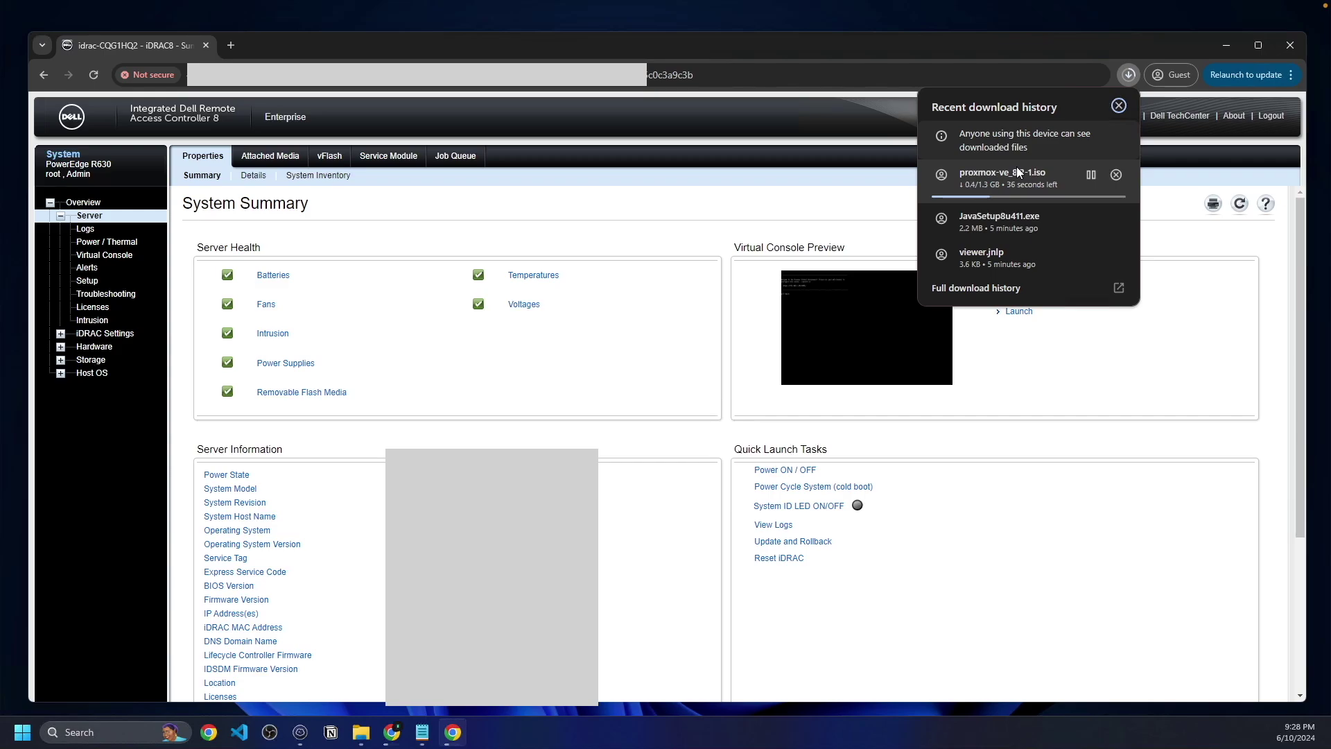
click(940, 490)
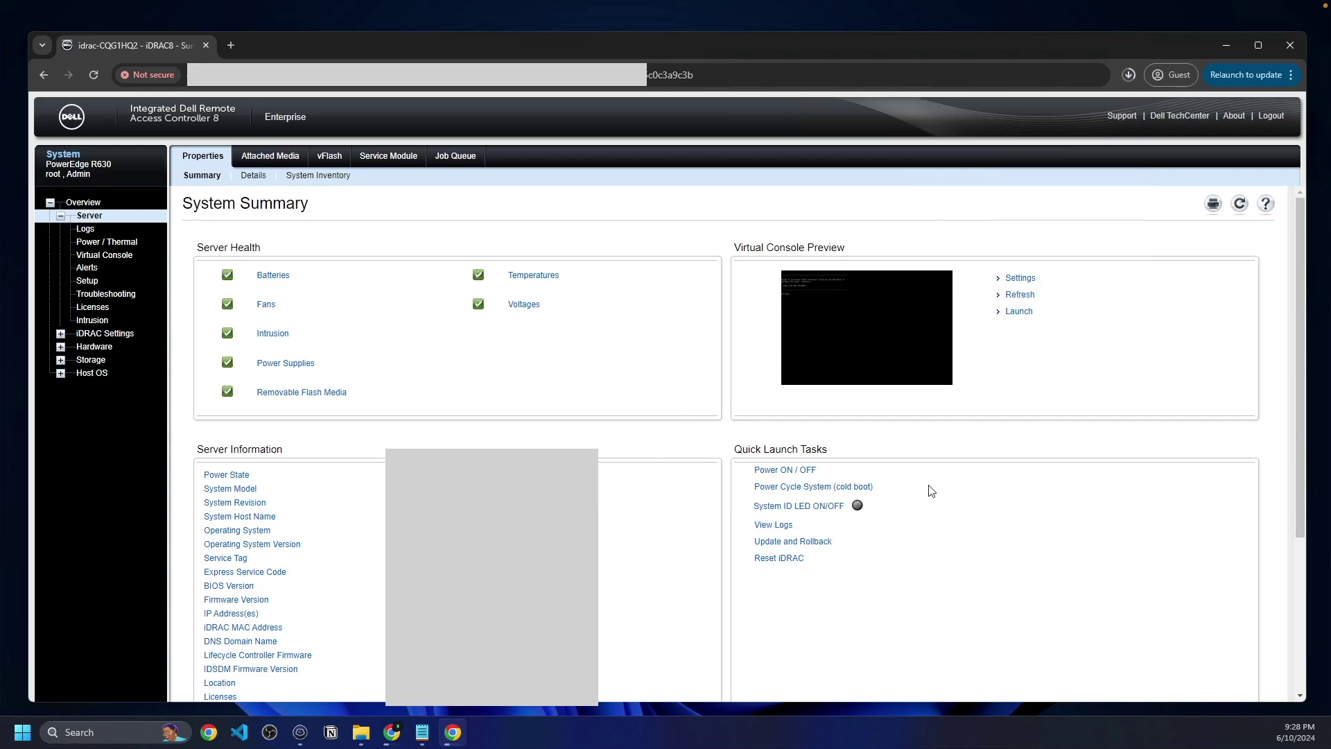
- Launch the iDRAC Virtual Console, save viewer.jnlp, and open the downloaded file
click(1025, 313)
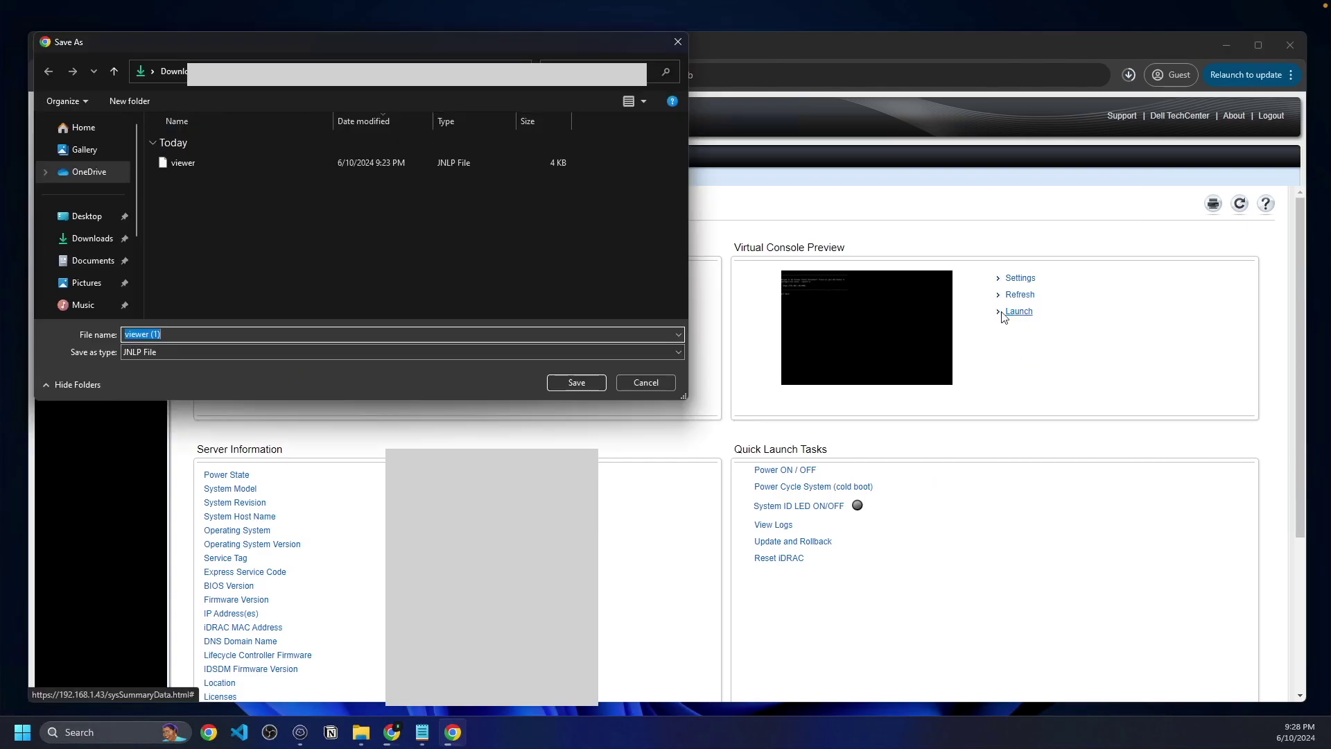
click(574, 383)
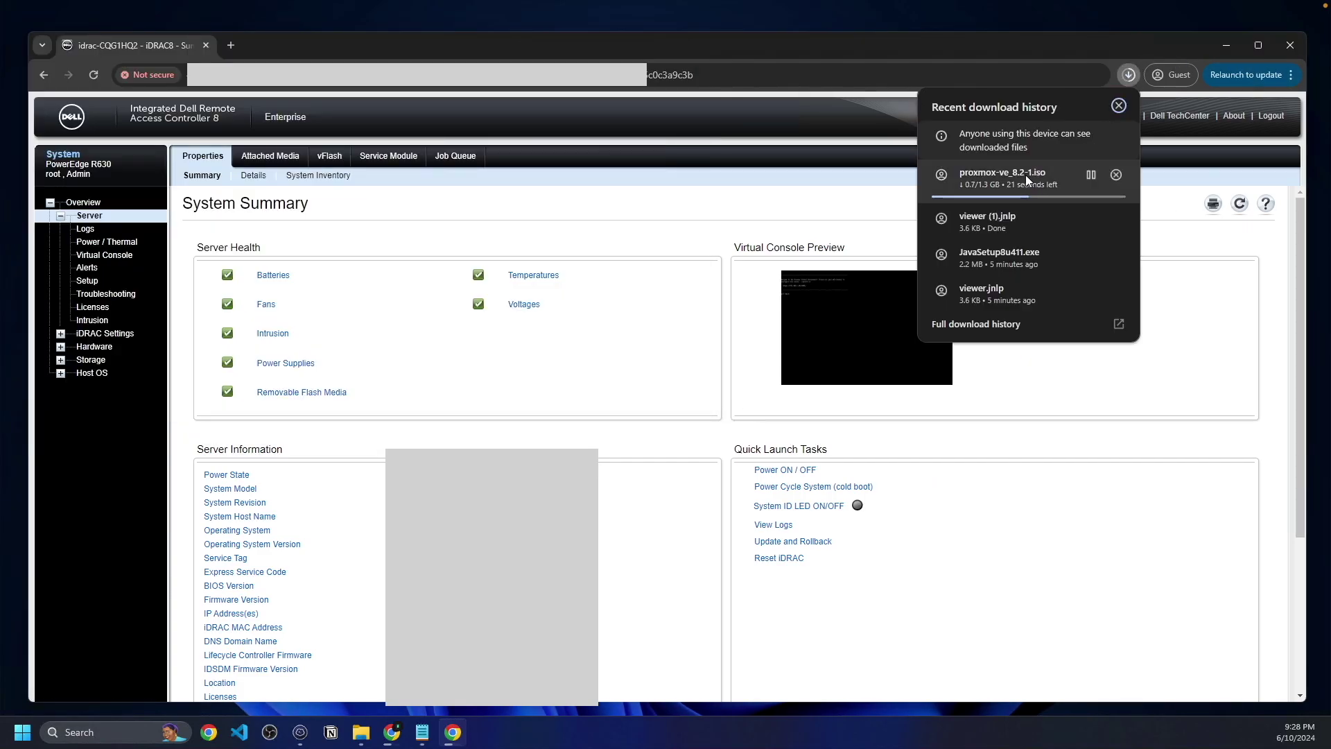
click(1008, 222)
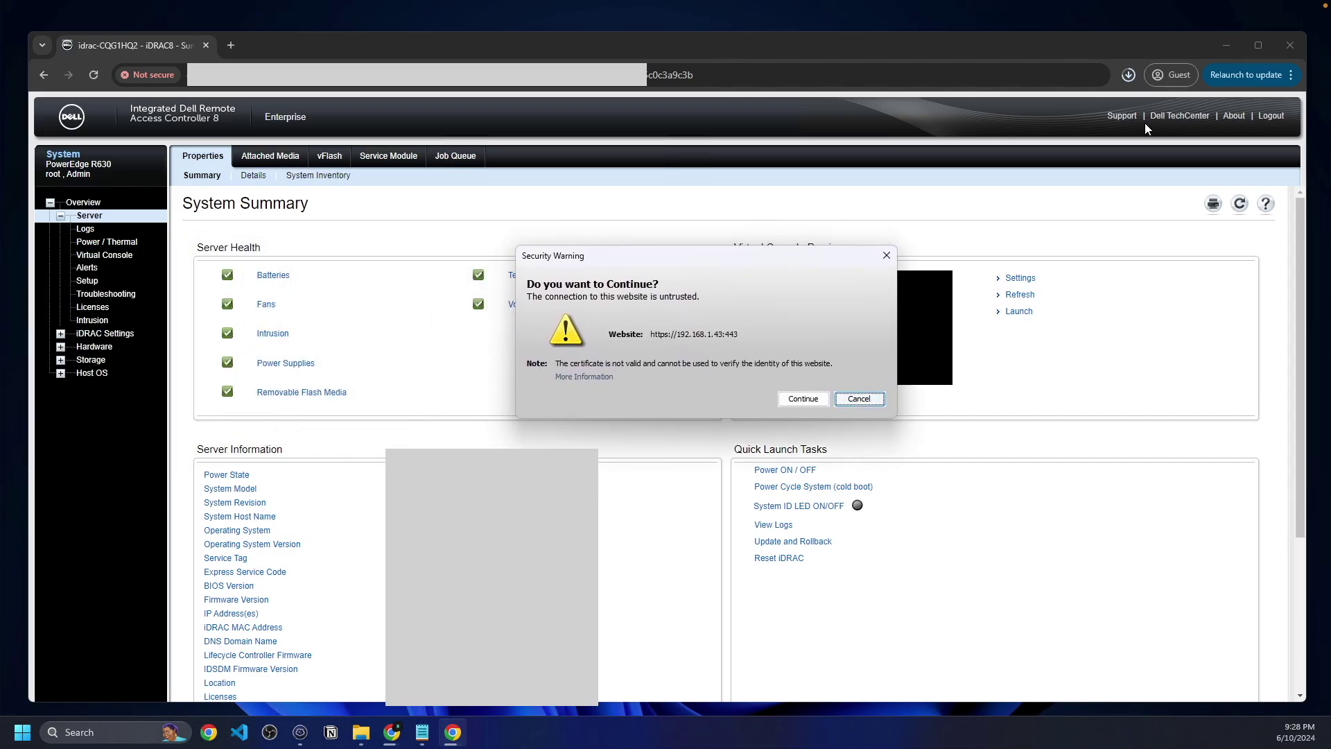
- Minimize Chrome, accept the untrusted-certificate risk, and run the iDRAC virtual console application
click(1227, 47)
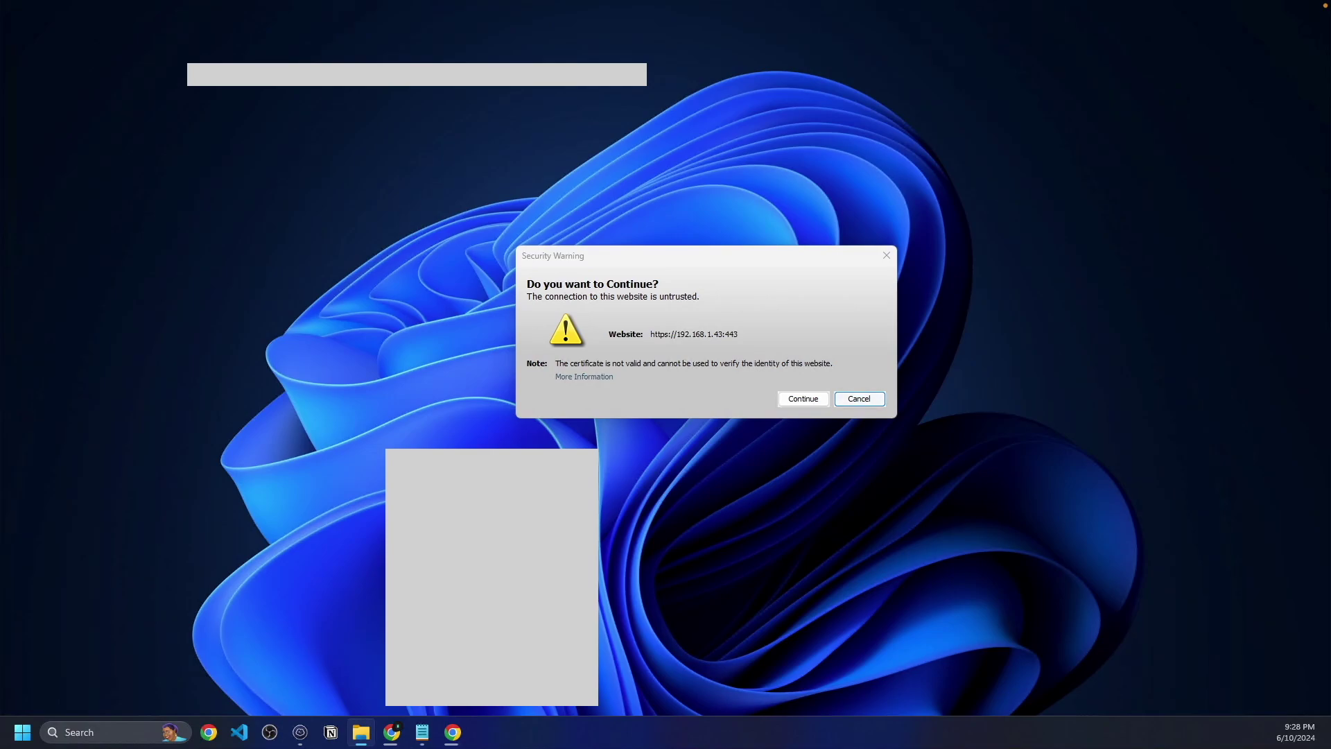
click(804, 401)
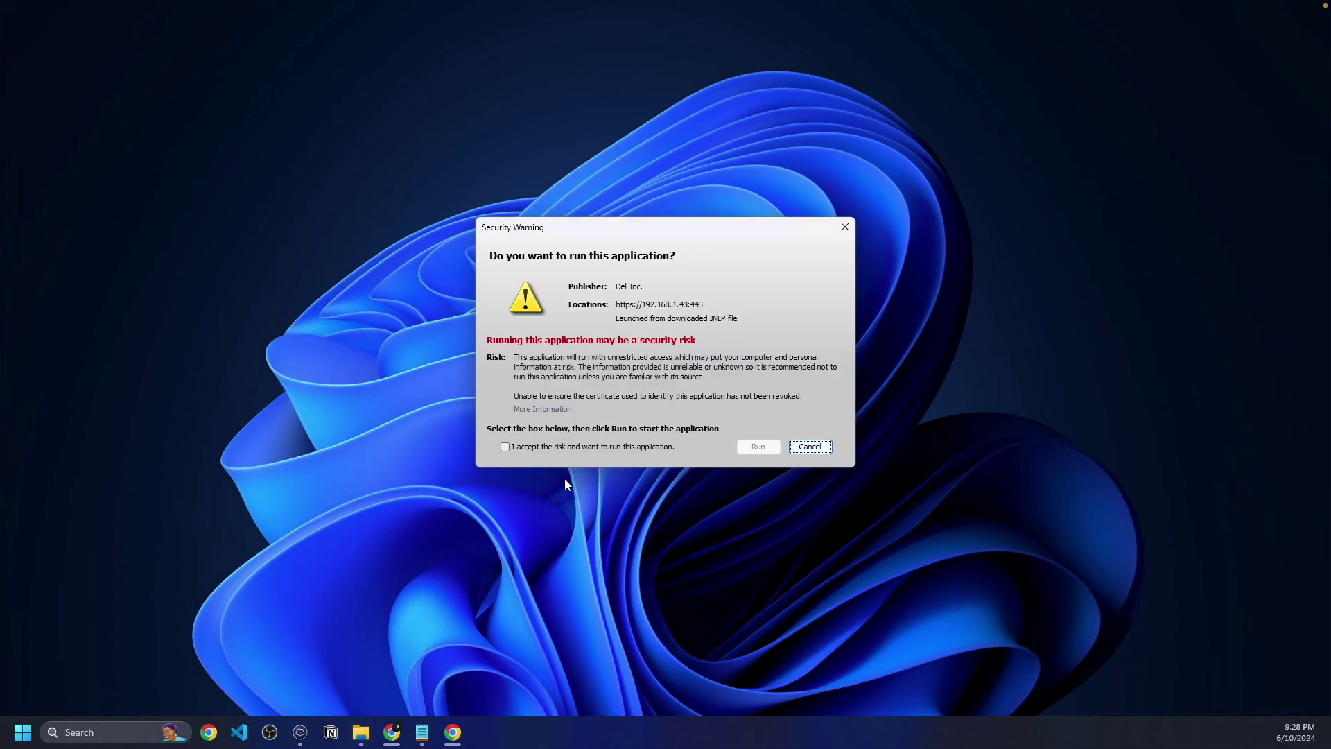
click(504, 447)
click(758, 447)
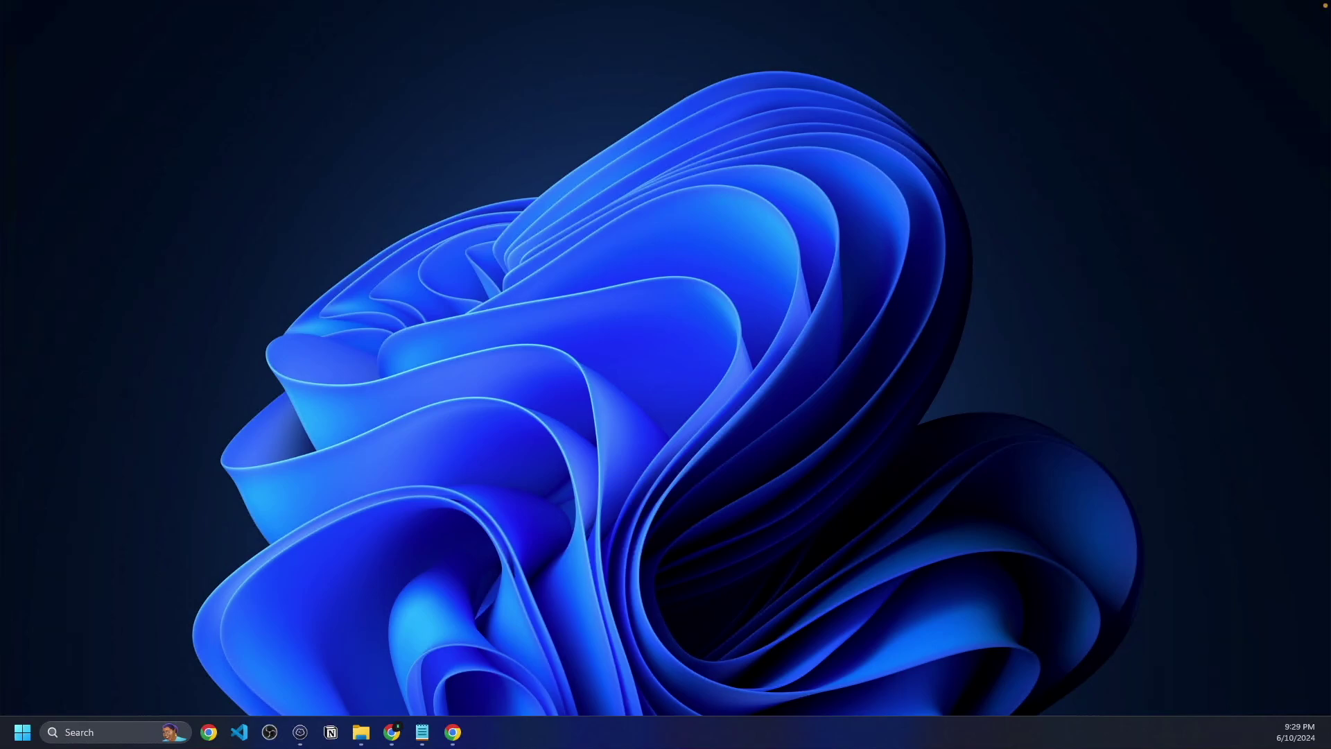
click(864, 461)
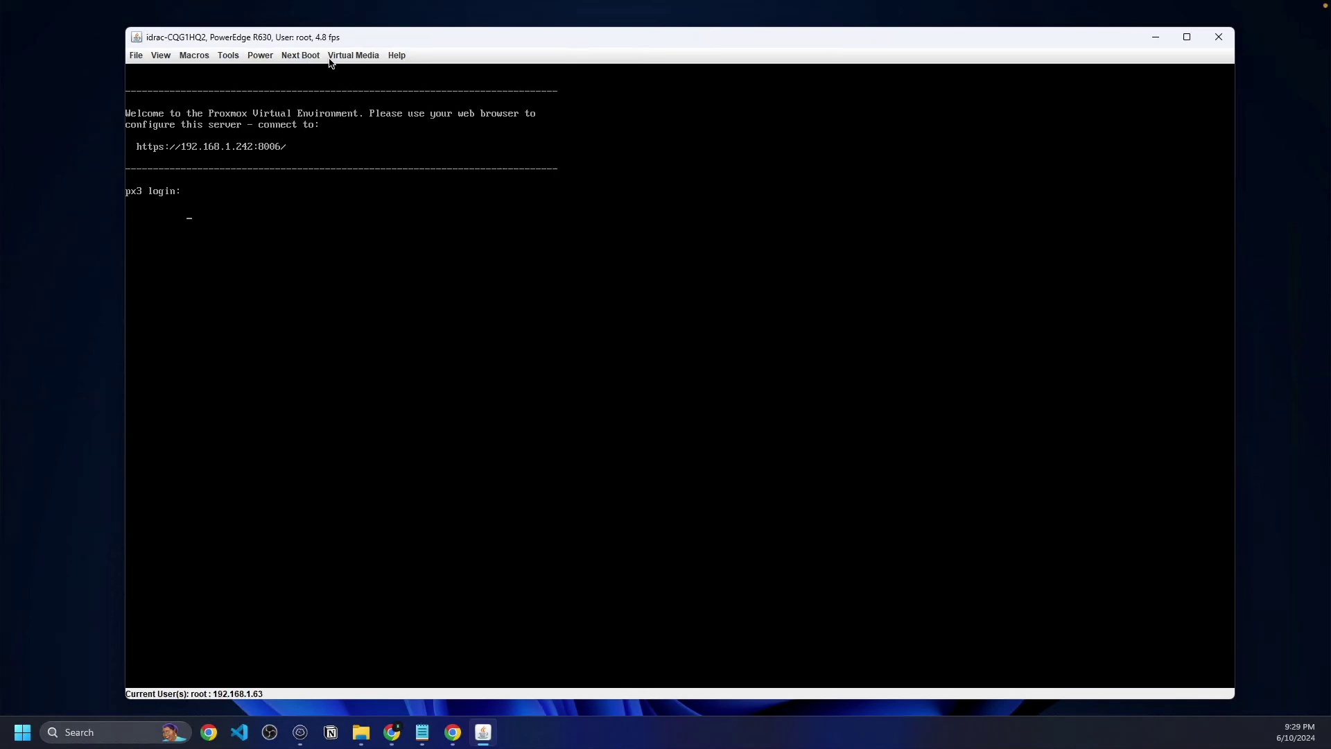
- Connect virtual media and map proxmox-ve_8.2-1.iso from Downloads as the virtual CD/DVD
click(355, 55)
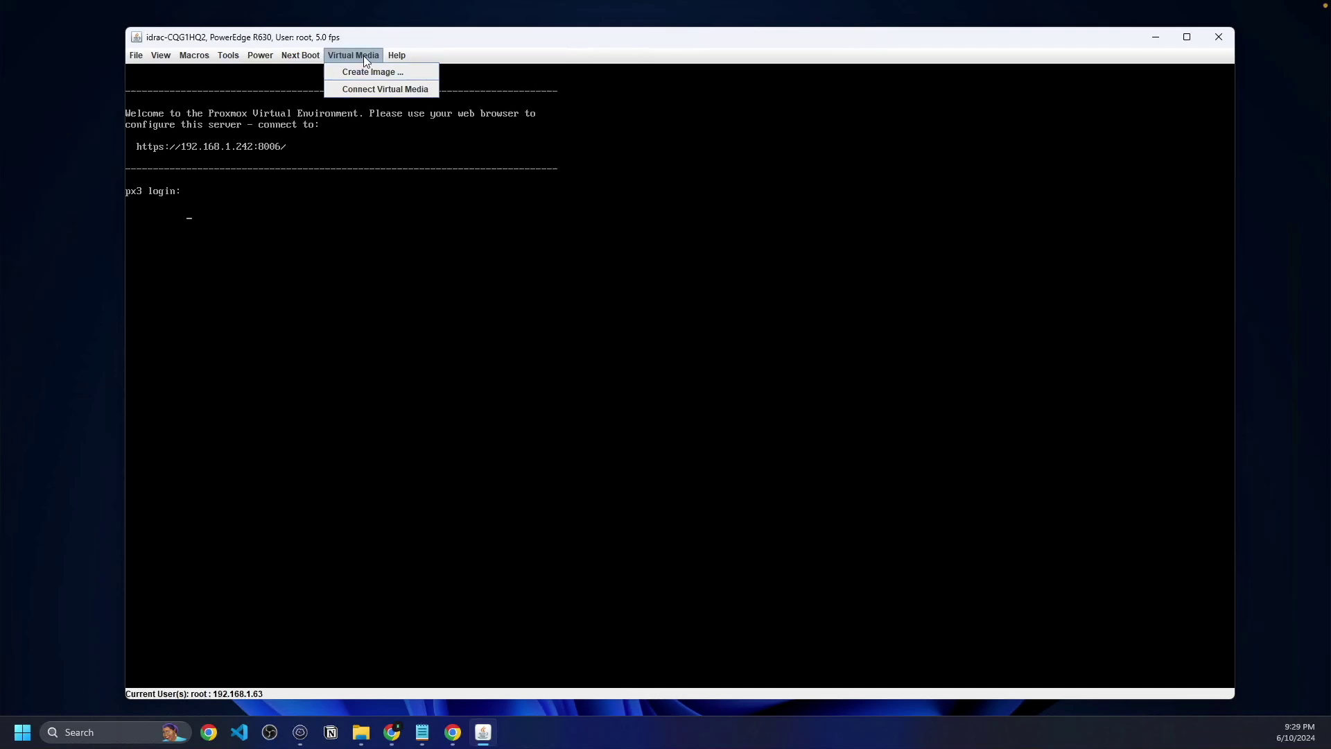
click(365, 90)
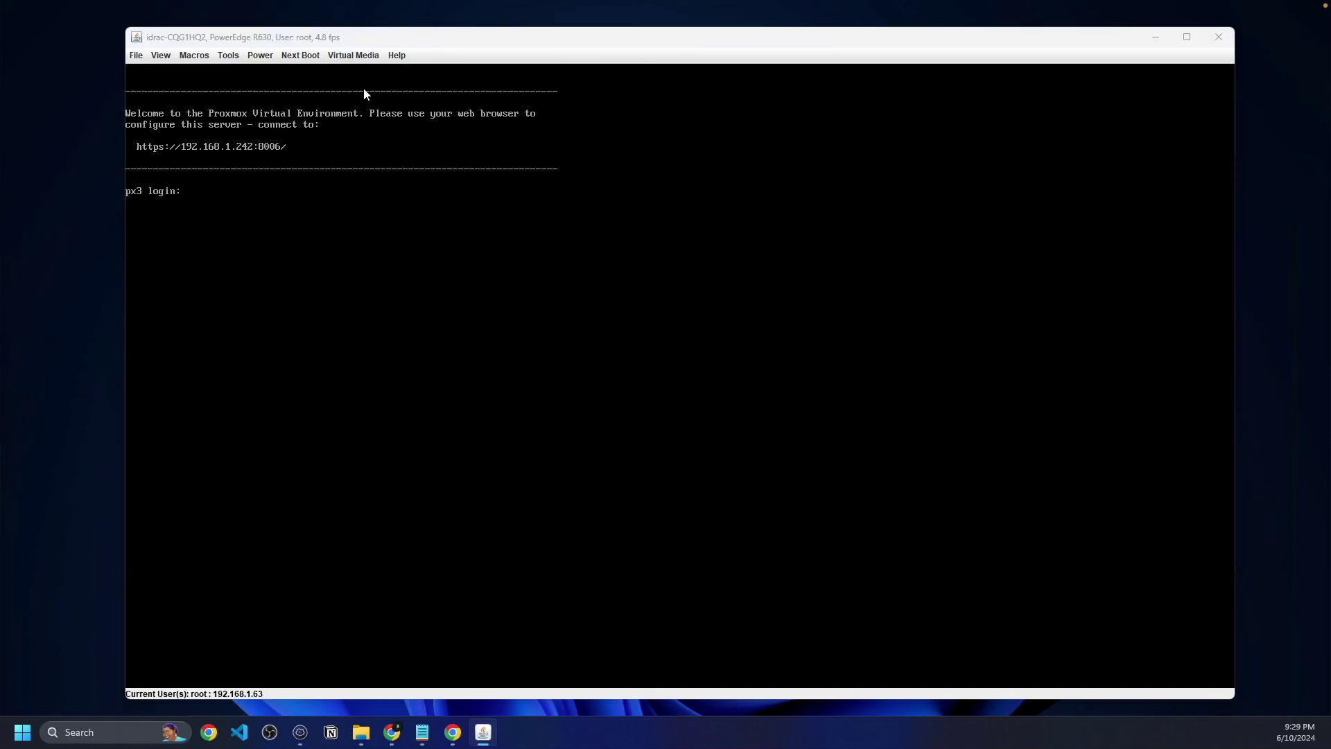
click(353, 56)
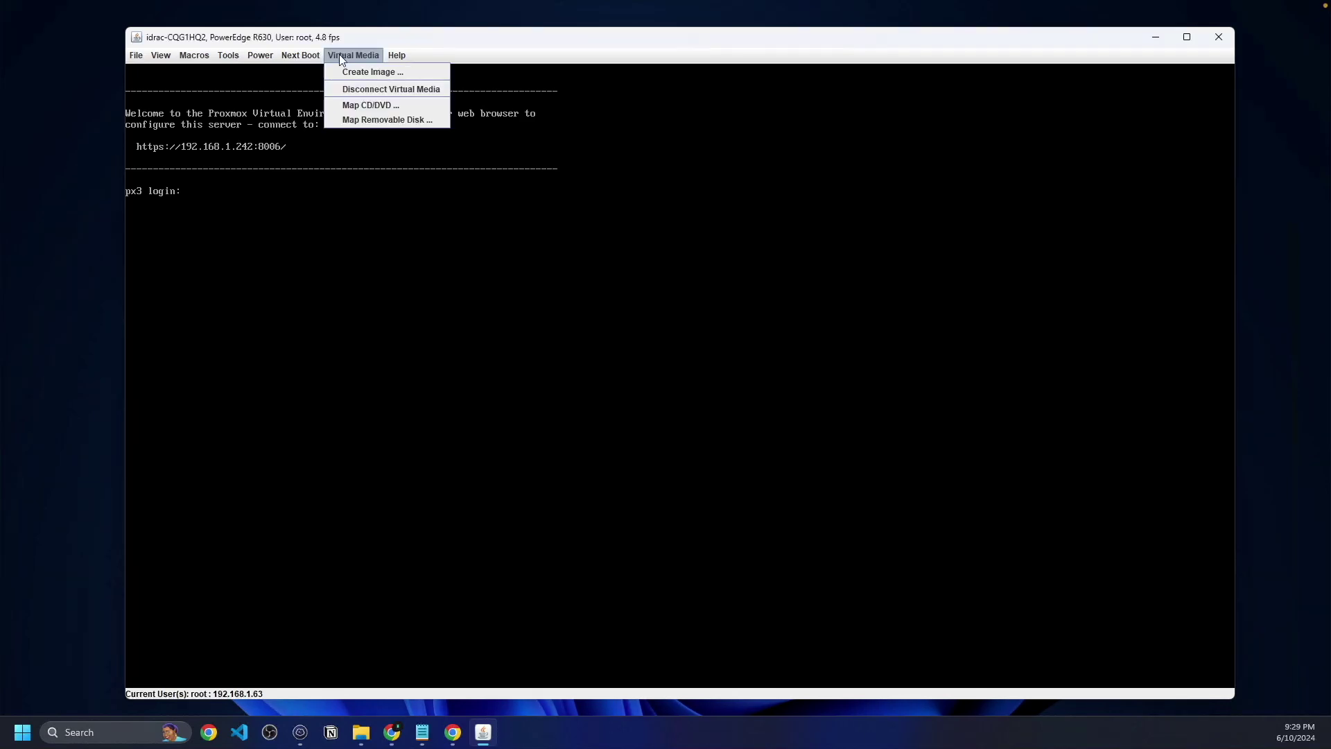
click(386, 107)
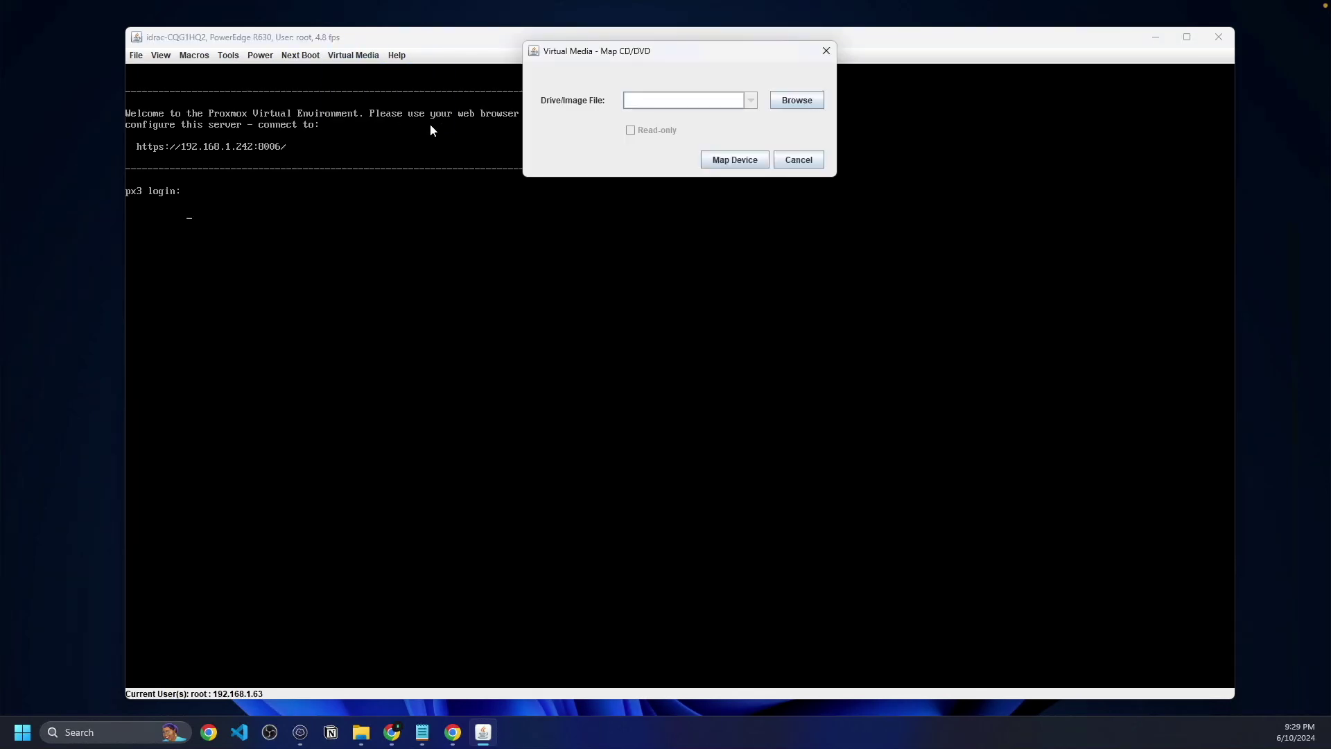
click(787, 101)
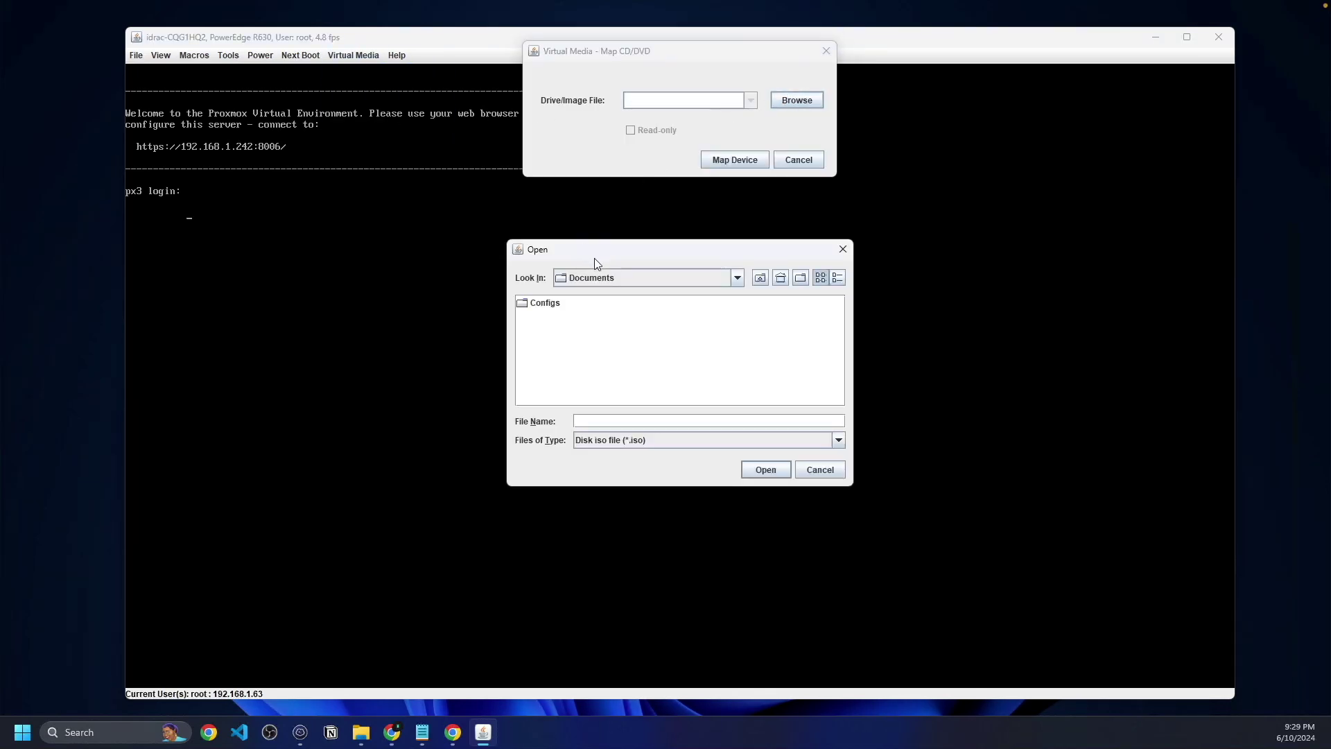
click(736, 278)
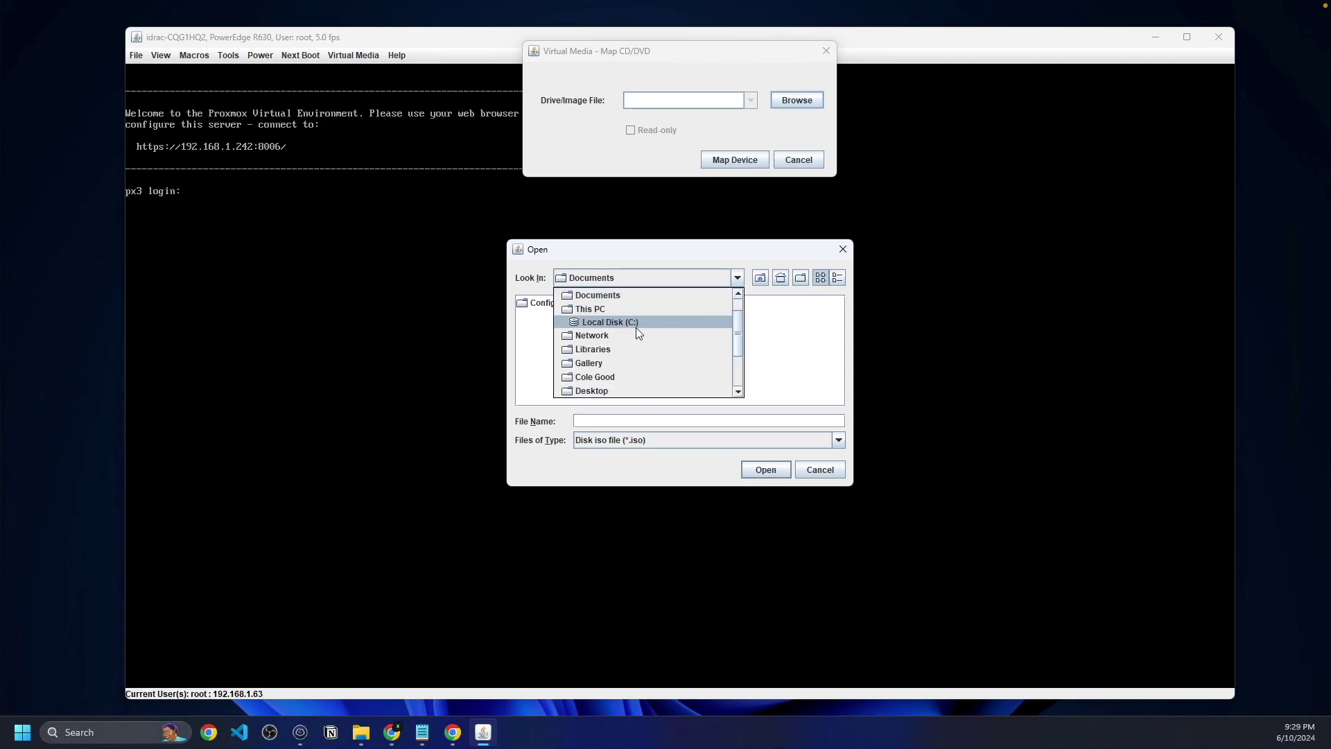
scroll(628, 383, down, 2)
click(579, 309)
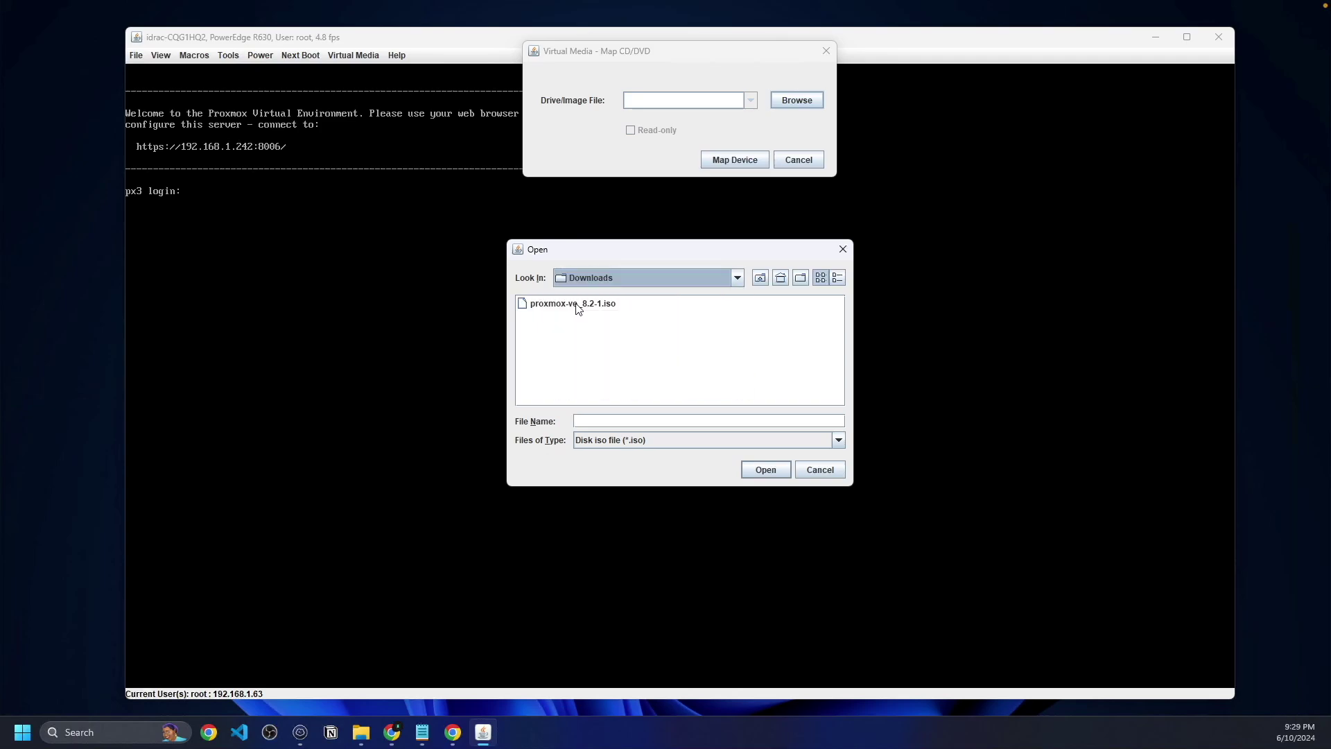
click(577, 308)
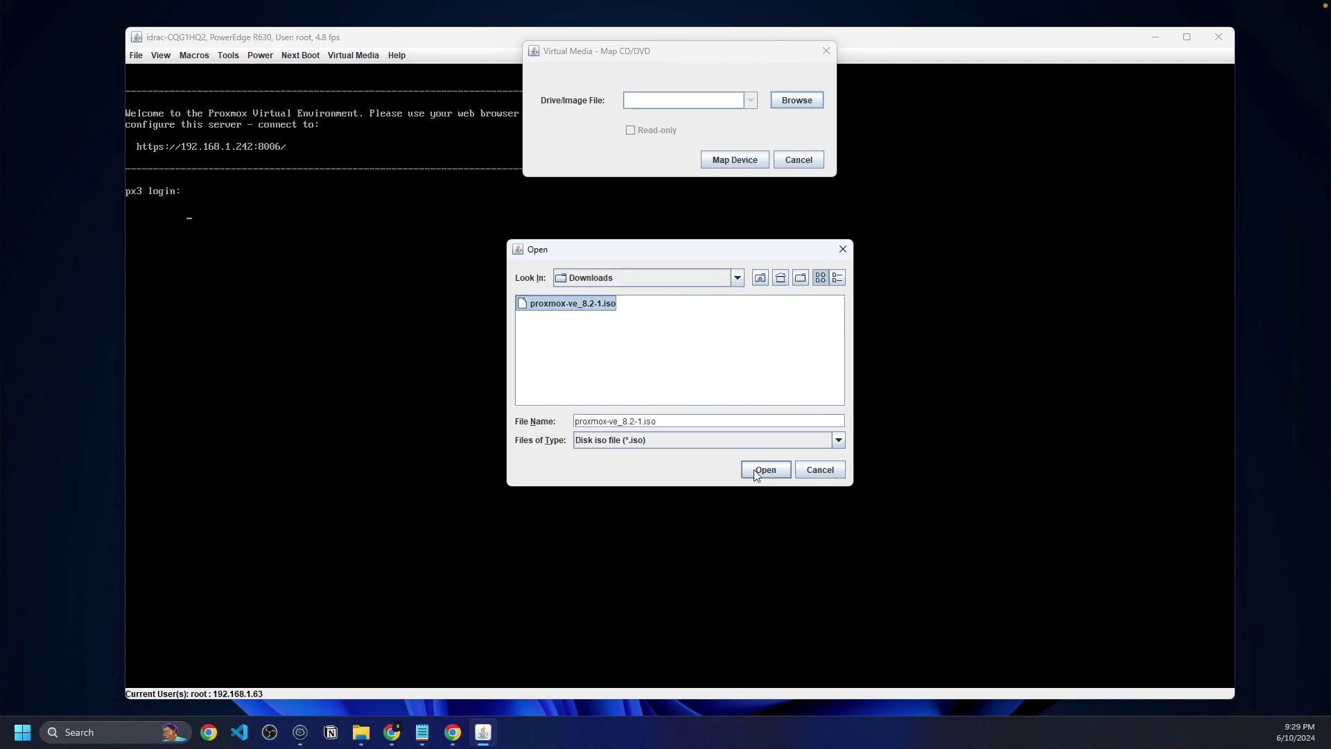
click(762, 469)
click(733, 161)
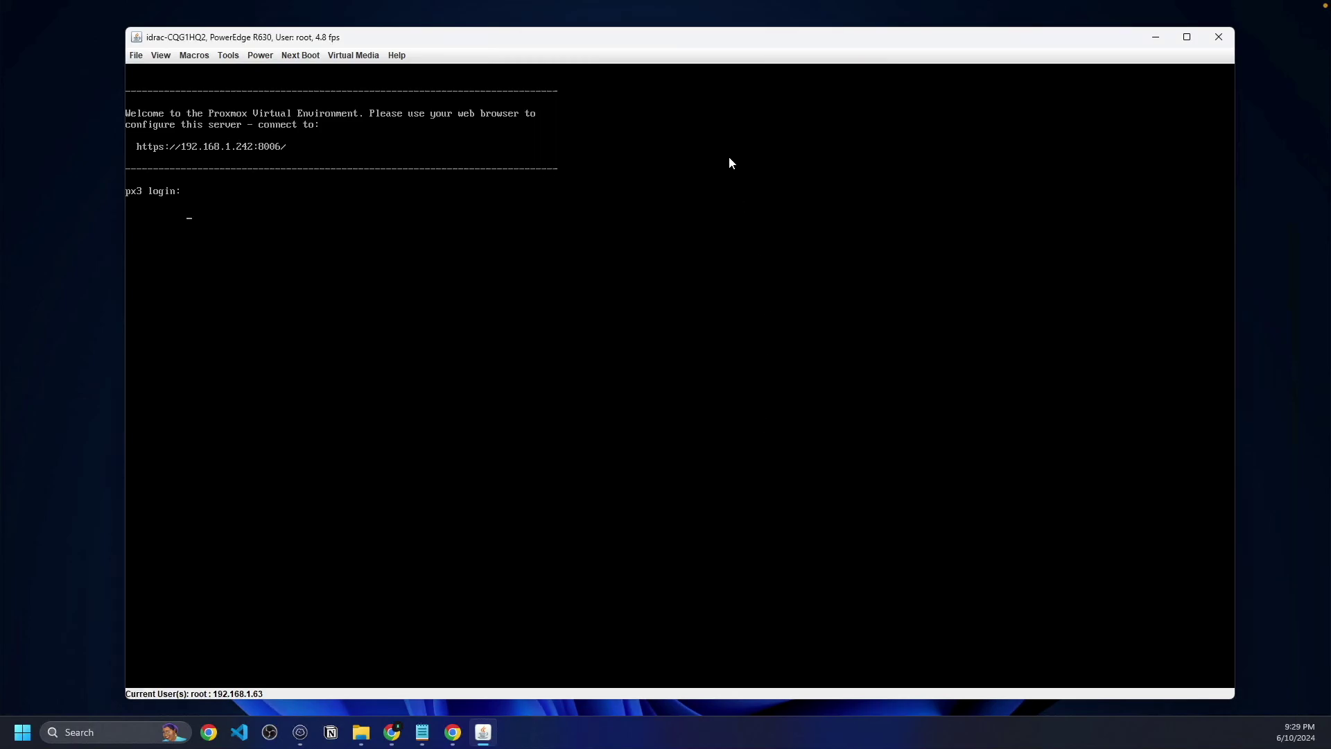
- Set the next boot device to the virtual CD/DVD/ISO and cold-boot power cycle the server
click(310, 55)
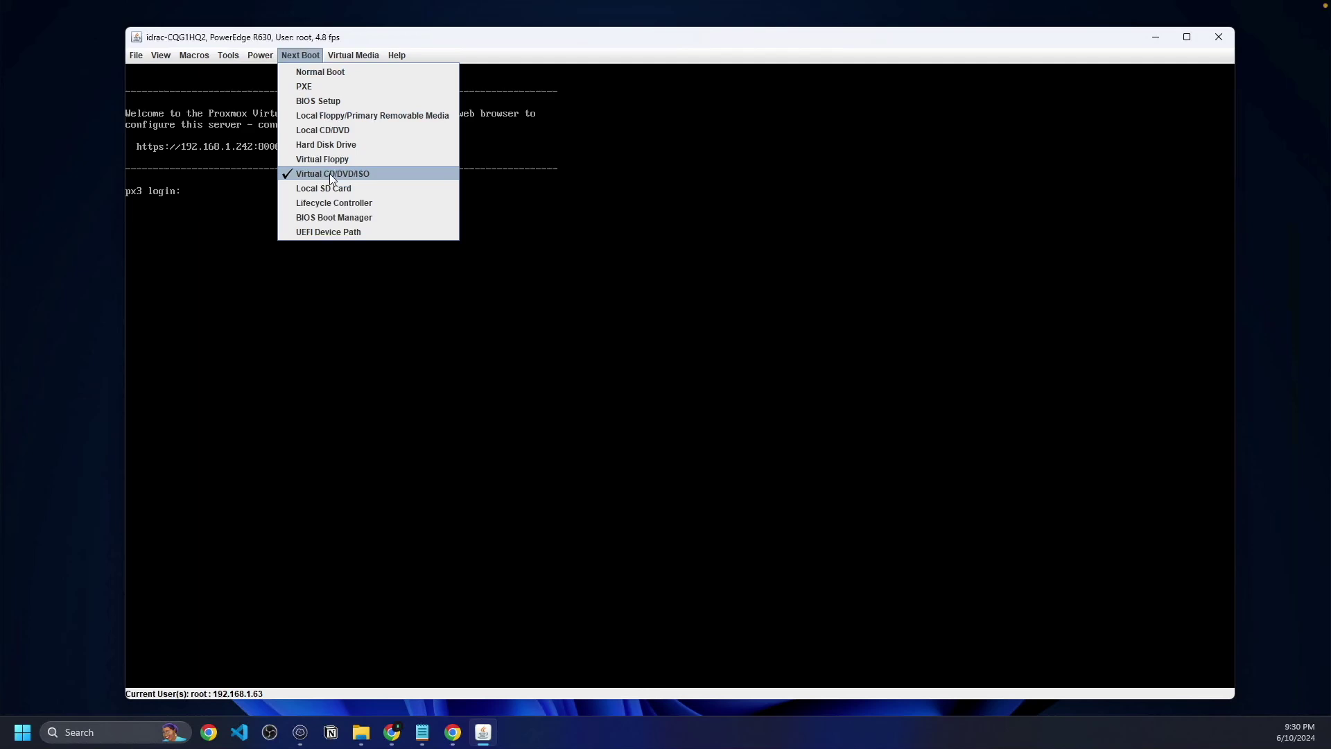
mouse_move(259, 56)
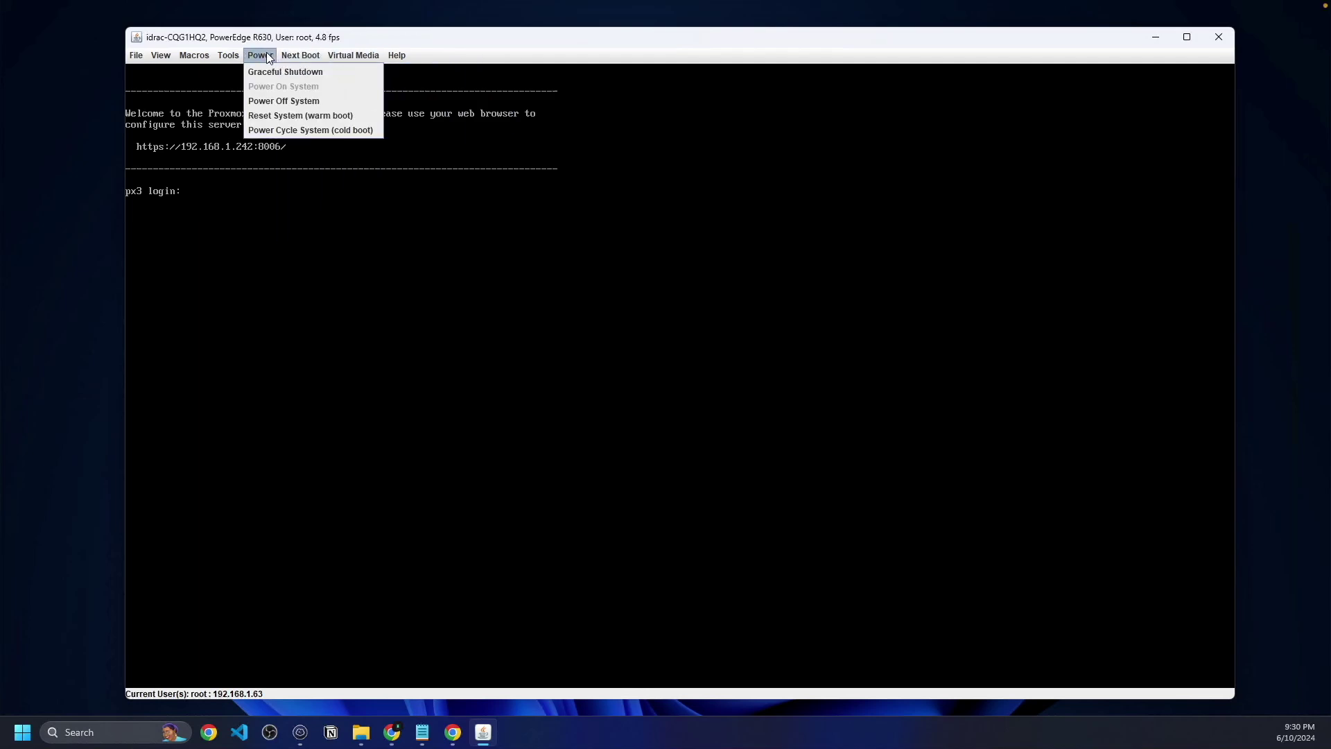
click(285, 126)
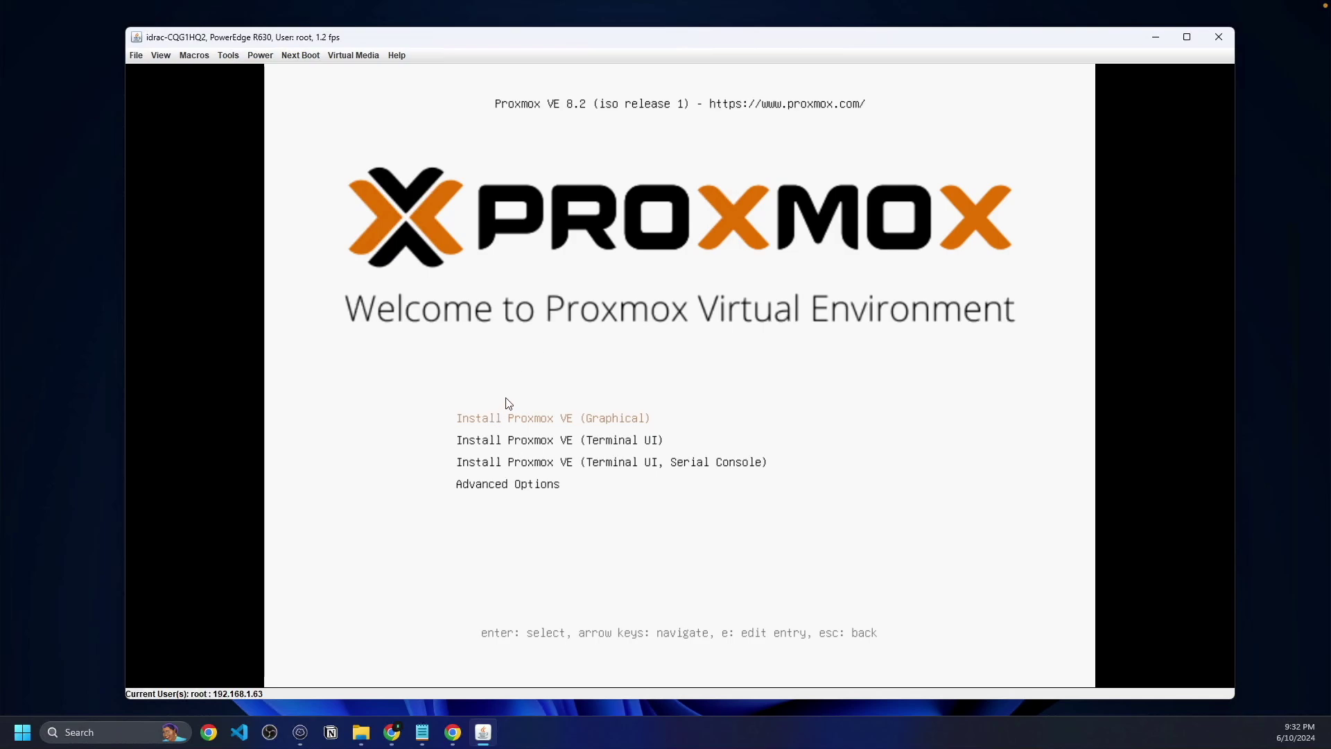
- Choose 'Install Proxmox VE (Graphical)' and agree to the license agreement
key(Return)
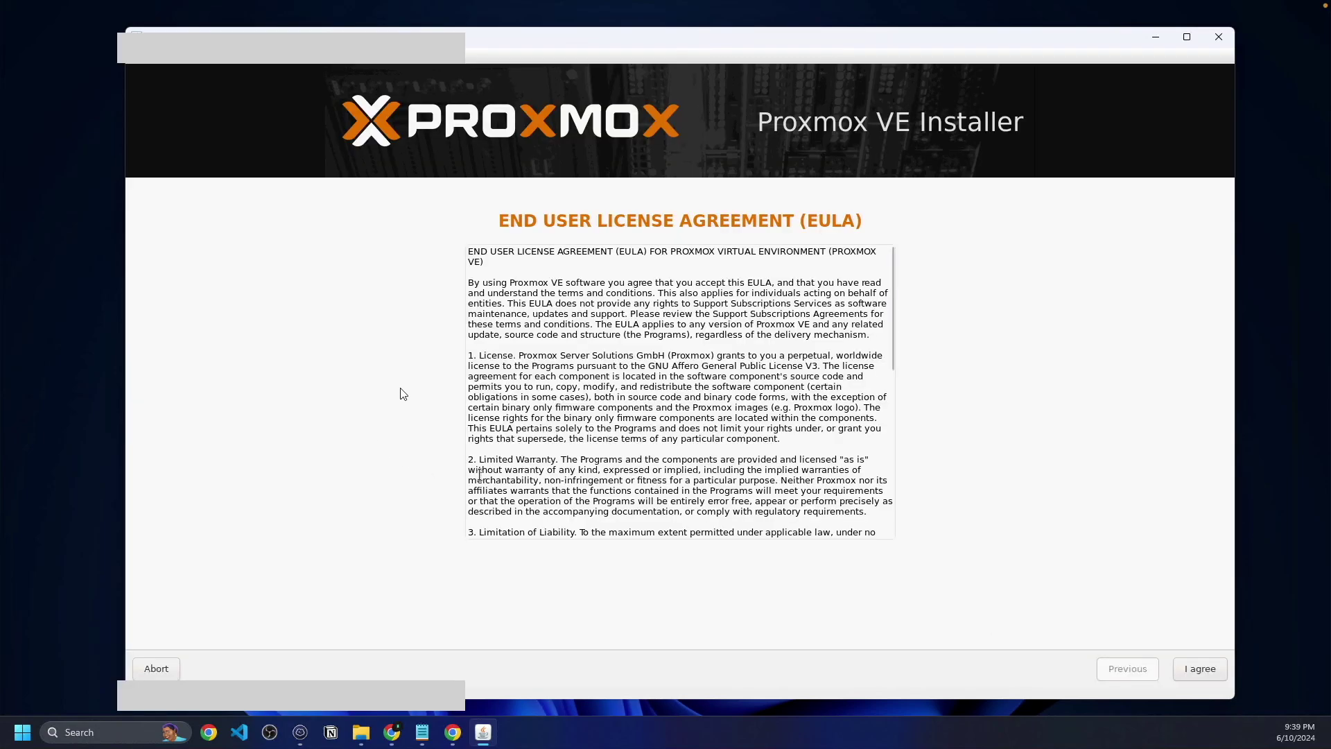
click(1200, 669)
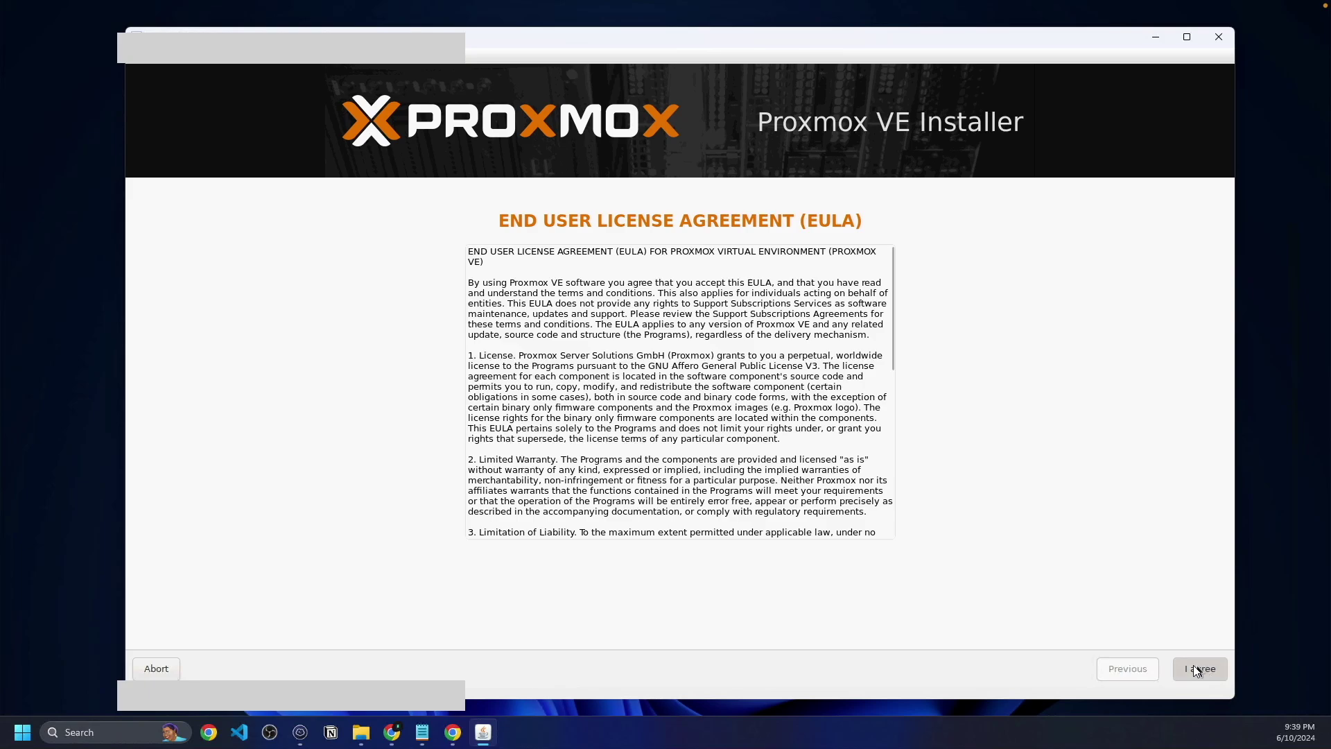
- Select /dev/sdc (223.57GiB) as the target hard disk and continue
click(728, 630)
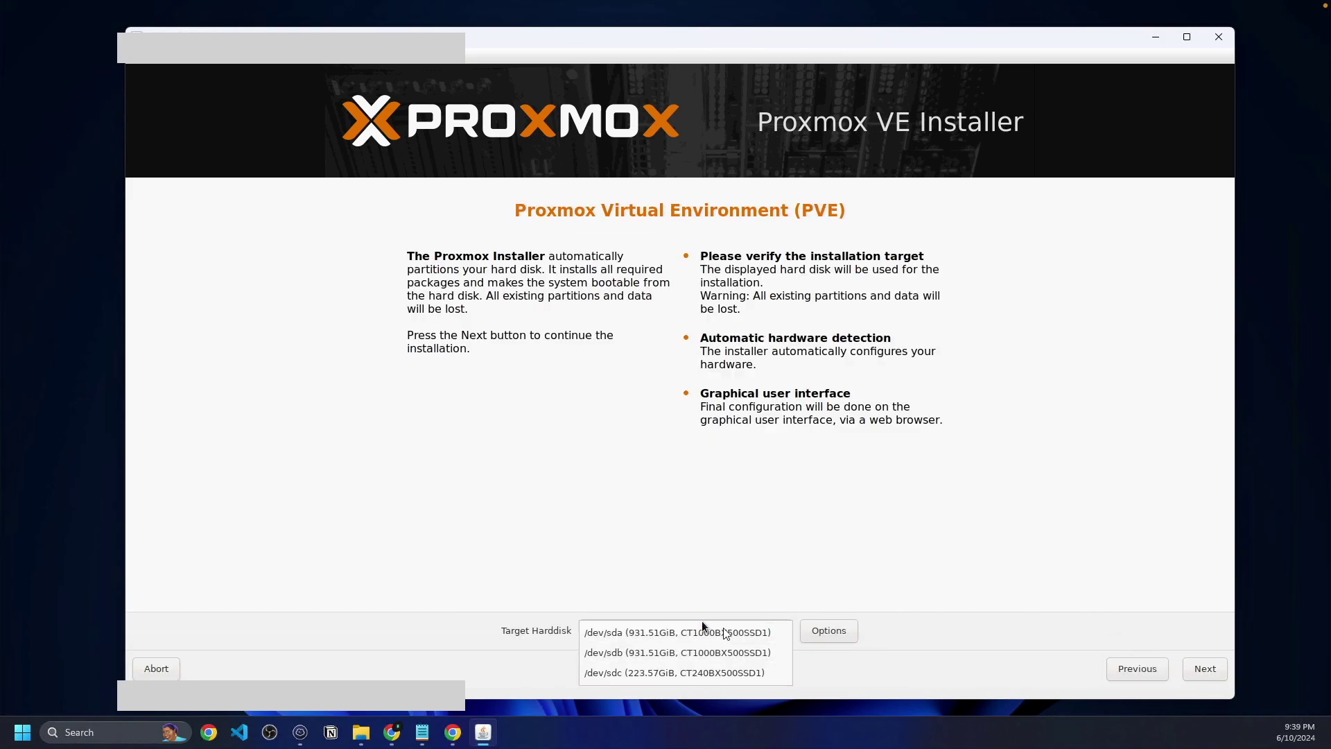
click(665, 674)
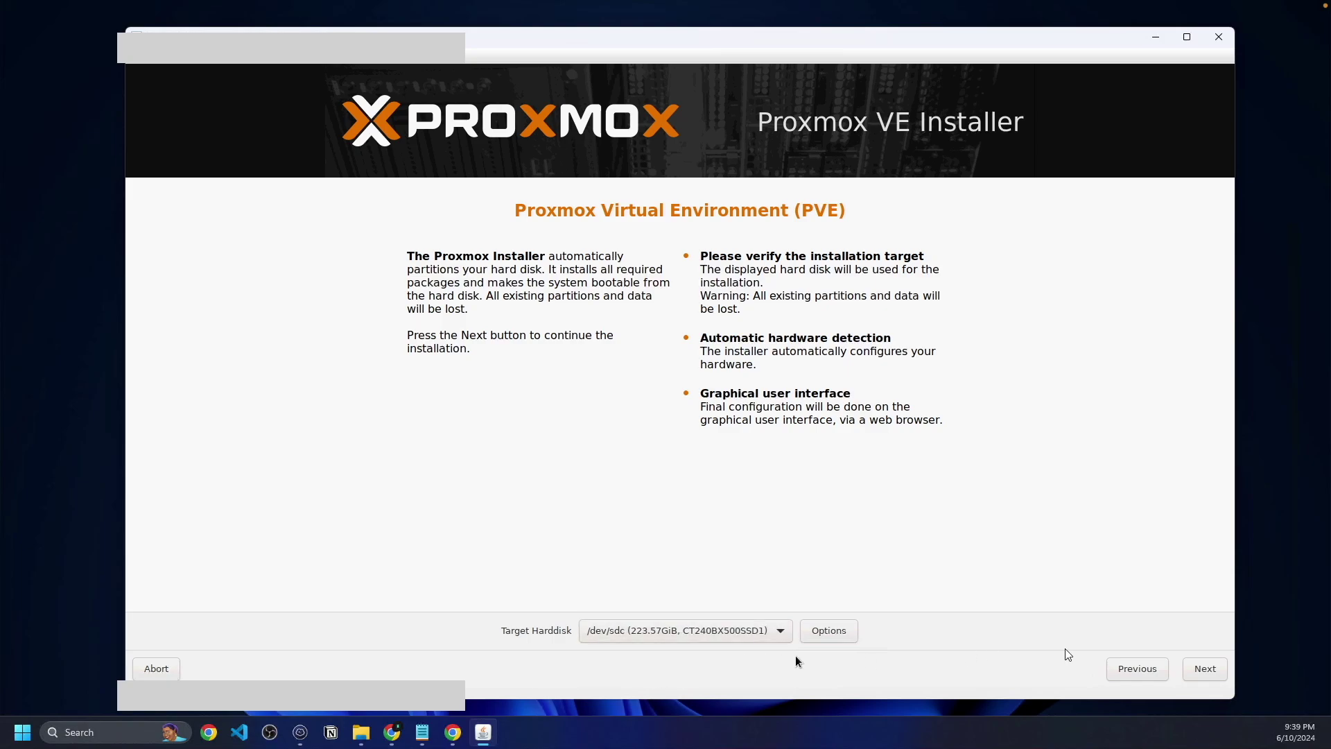
click(1200, 668)
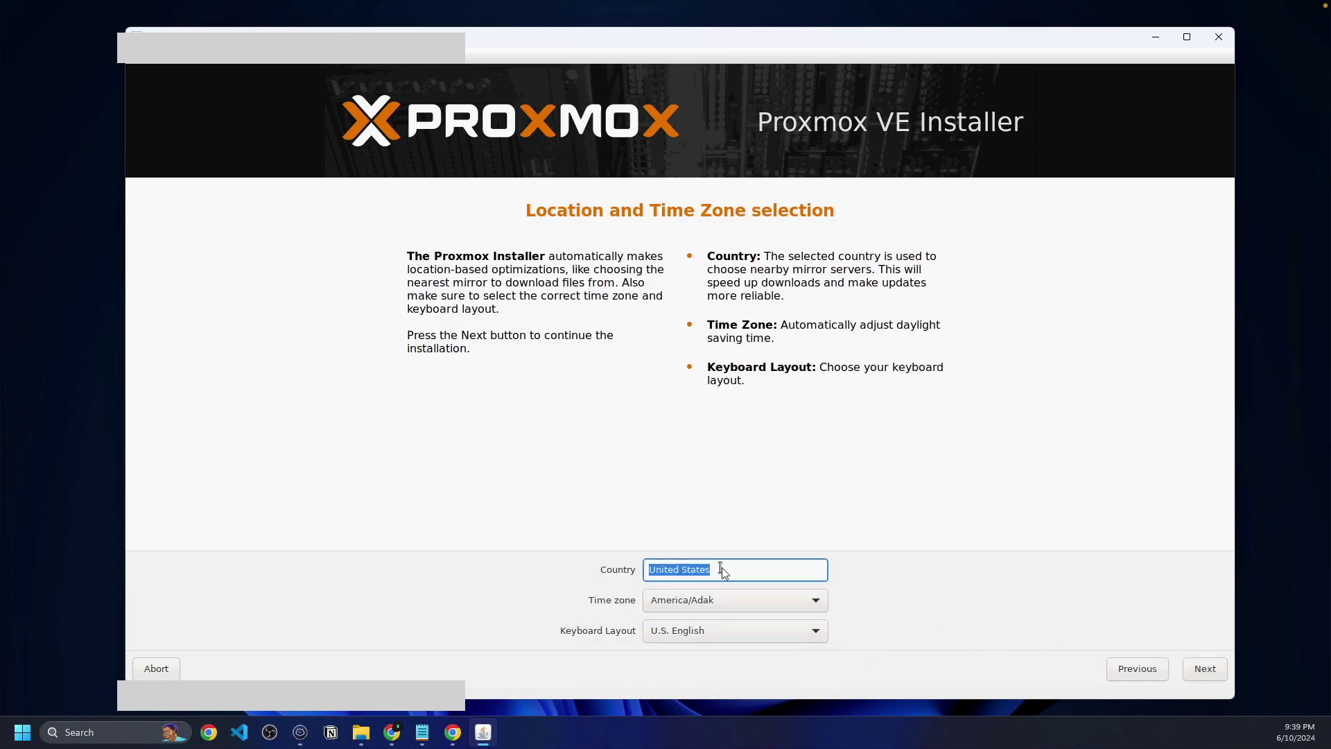
- Review the time zone list and continue past the location and password pages to network configuration
click(731, 607)
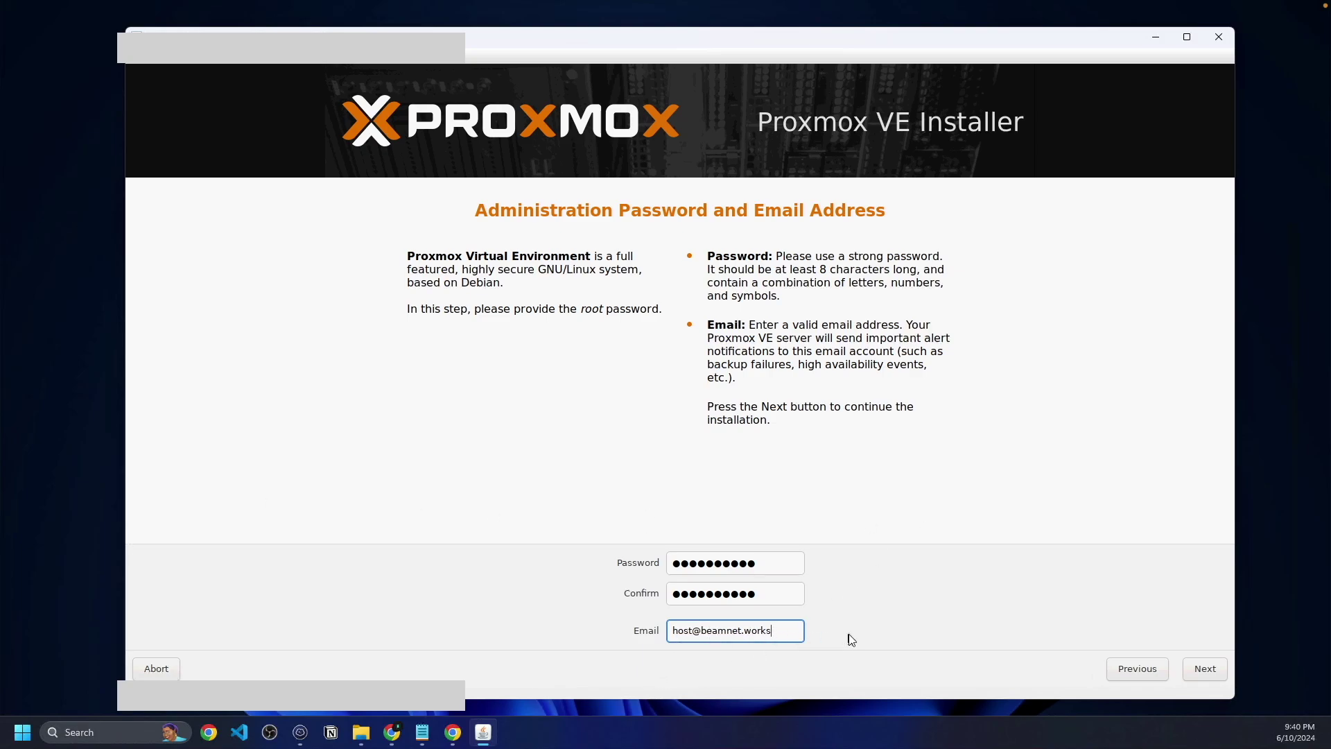
click(1193, 671)
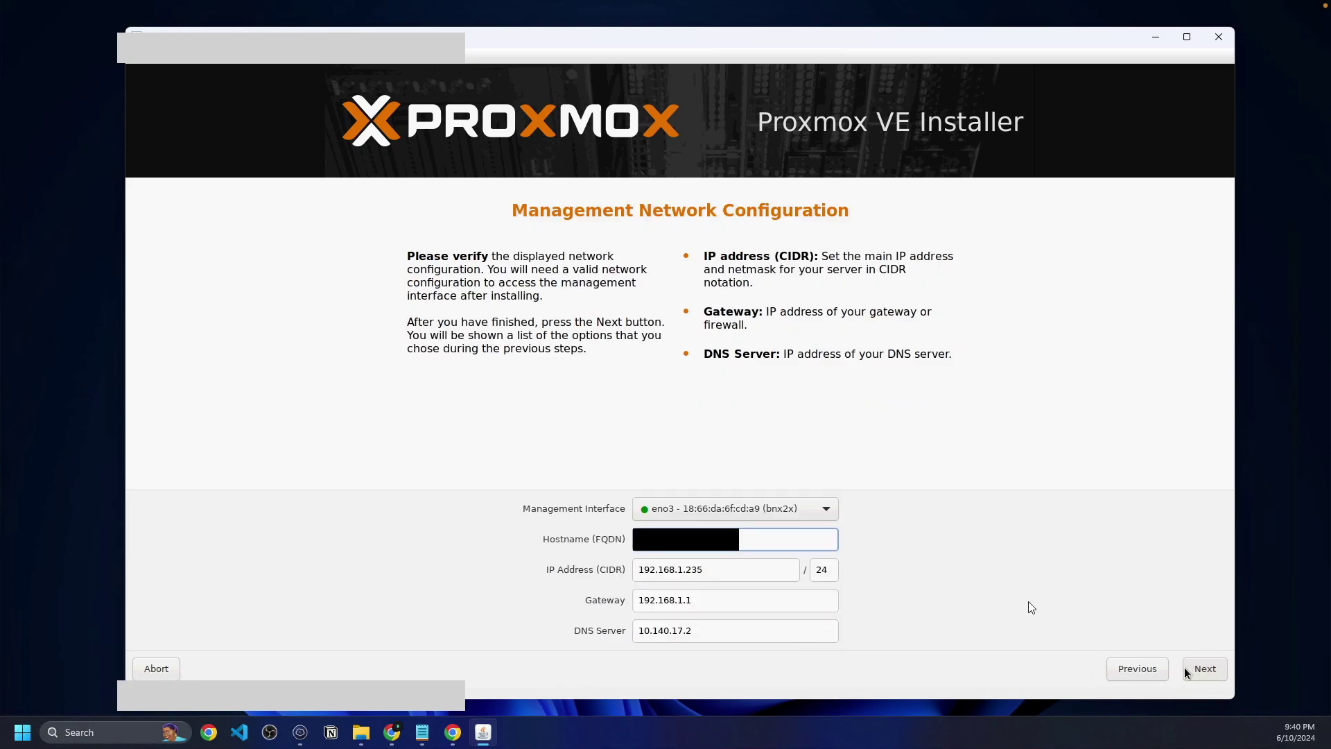
- Set the management interface to eno3 and hostname to px-demo.beamnetworks.dev, then continue
click(761, 514)
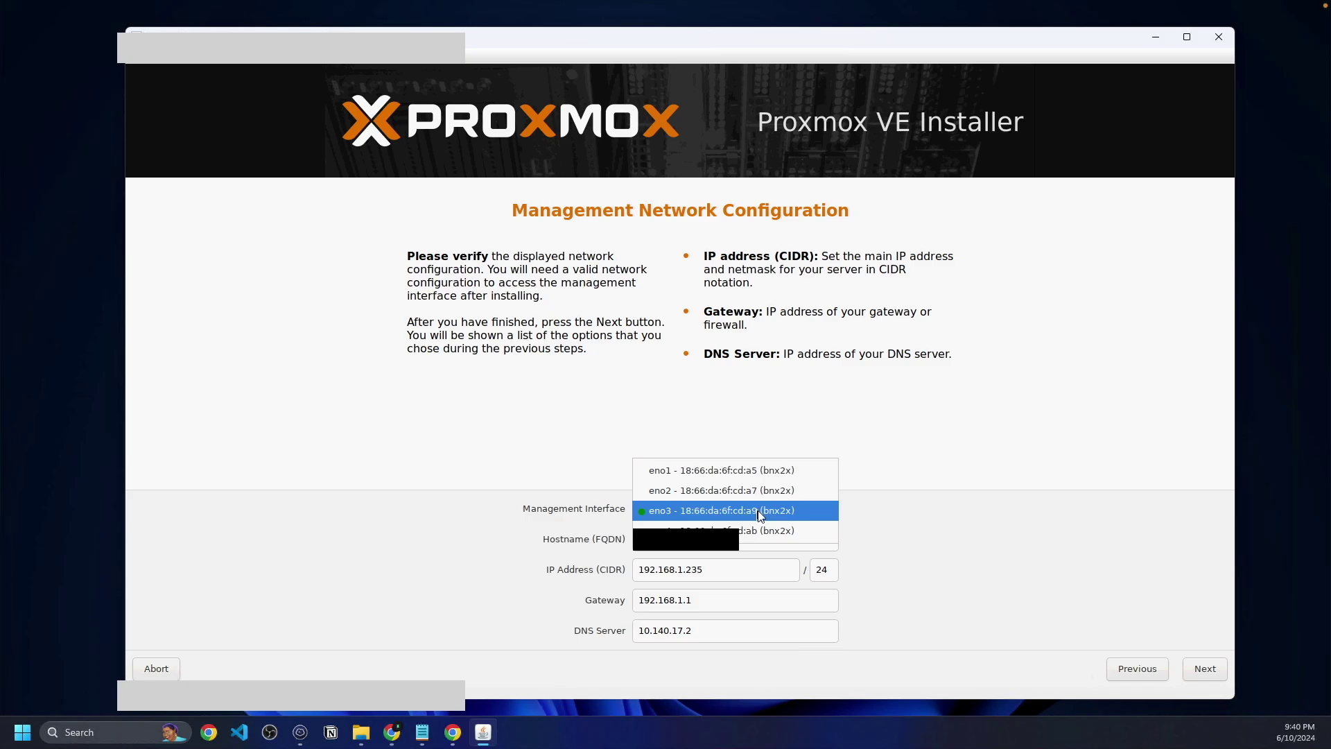
click(832, 510)
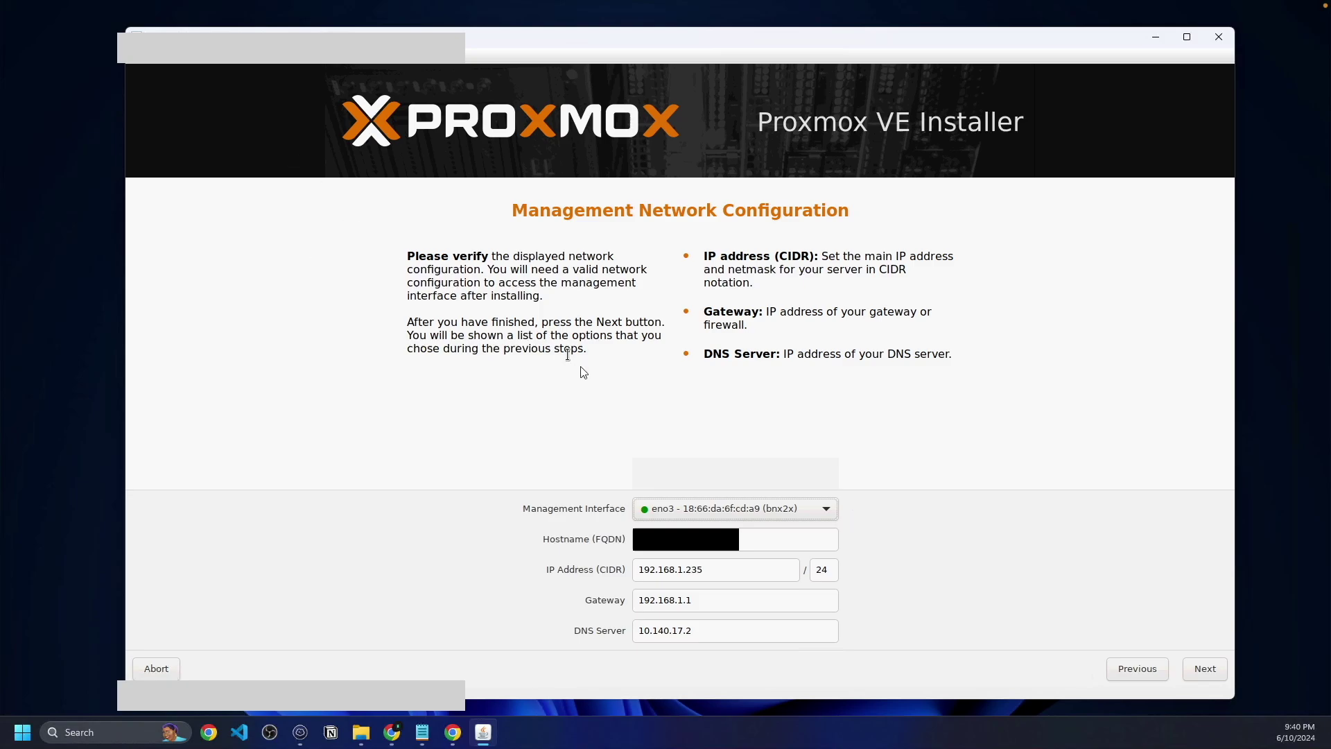
click(686, 548)
text(px-)
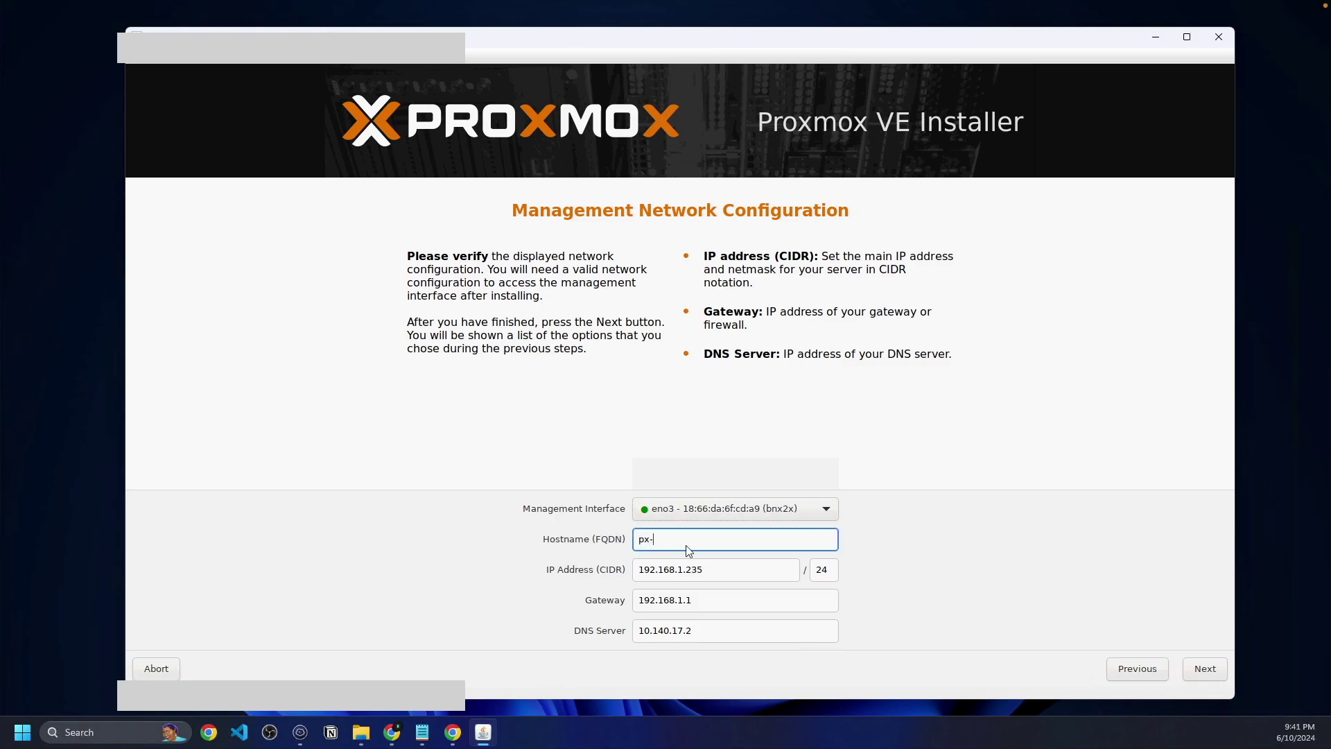
text(demo.beamnetworks.dev)
click(1188, 675)
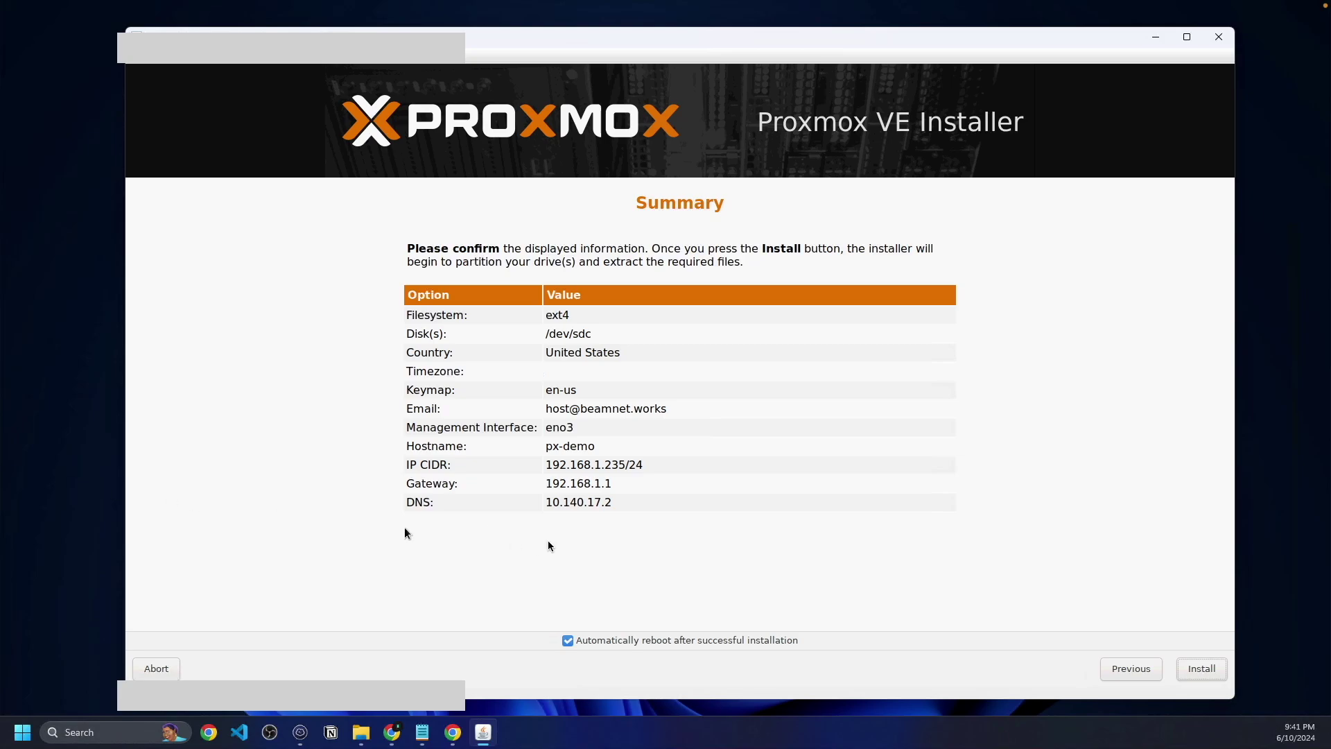
- Start the installation from the Summary page and wait for the reboot to the px-demo login prompt
click(1201, 668)
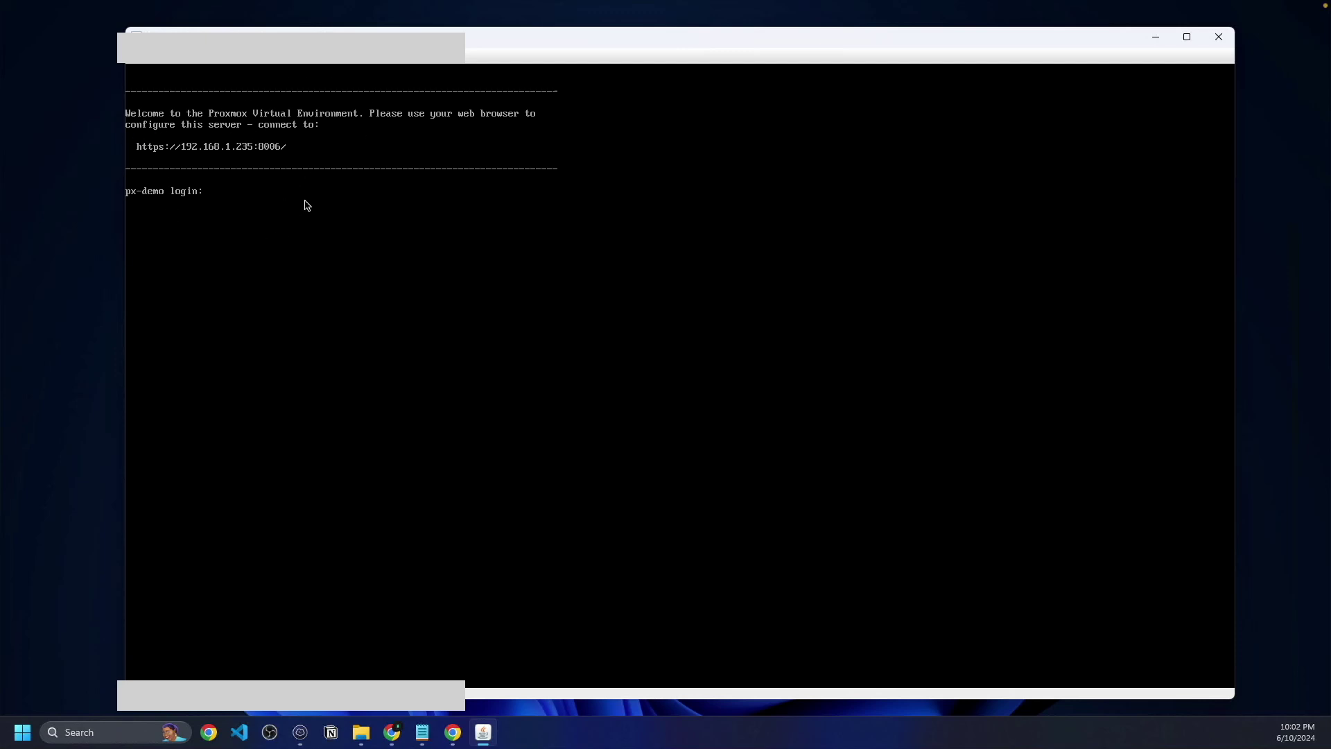
- In Chrome, proceed past the certificate warning to the Proxmox server at 192.168.1.235:8006
click(393, 736)
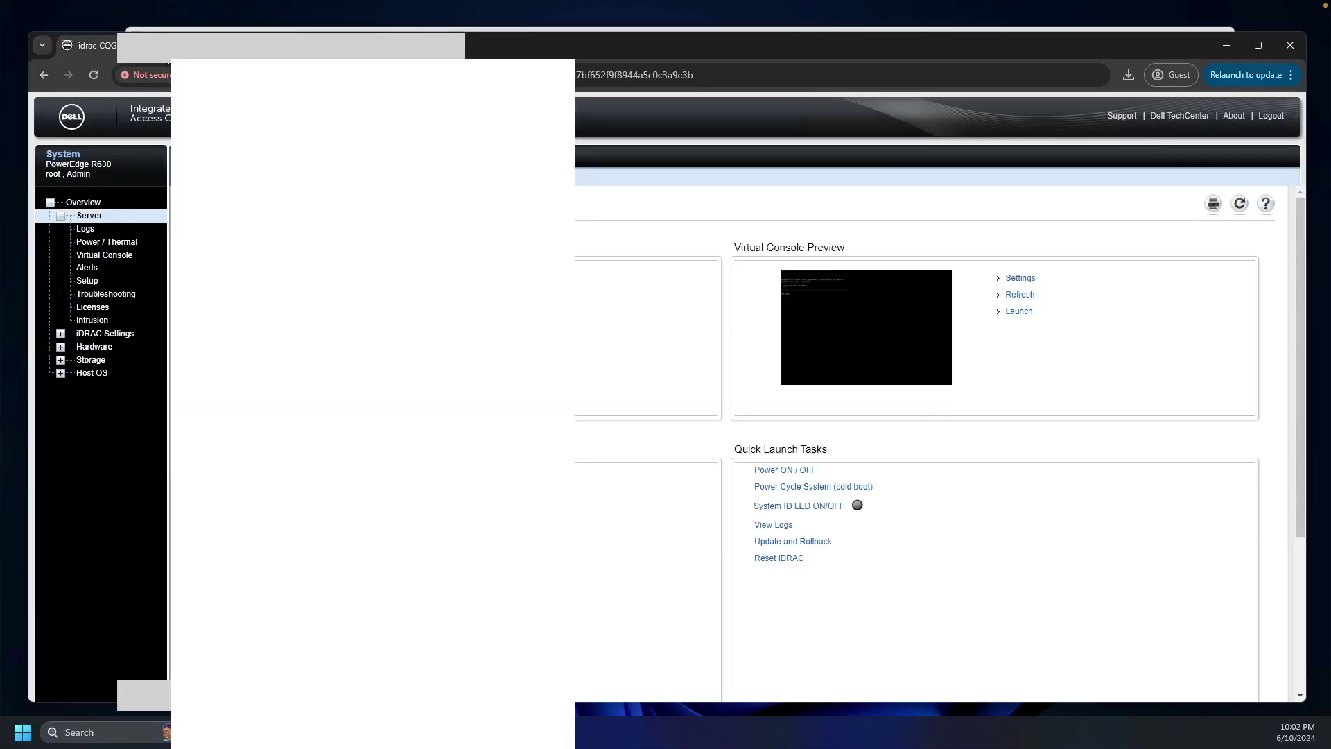
key(ctrl+w)
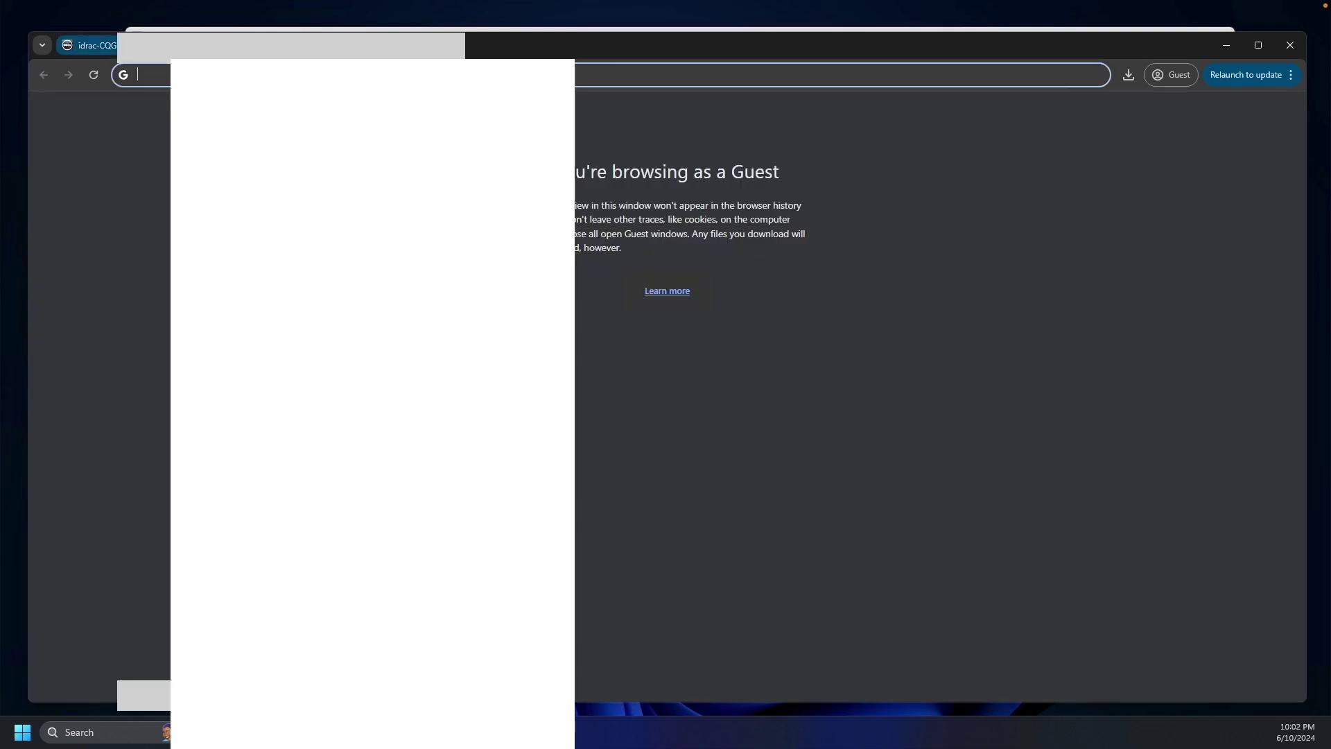
mouse_move(1039, 48)
mouse_down()
mouse_move(1025, 228)
mouse_move(1032, 31)
mouse_move(1033, 44)
mouse_up()
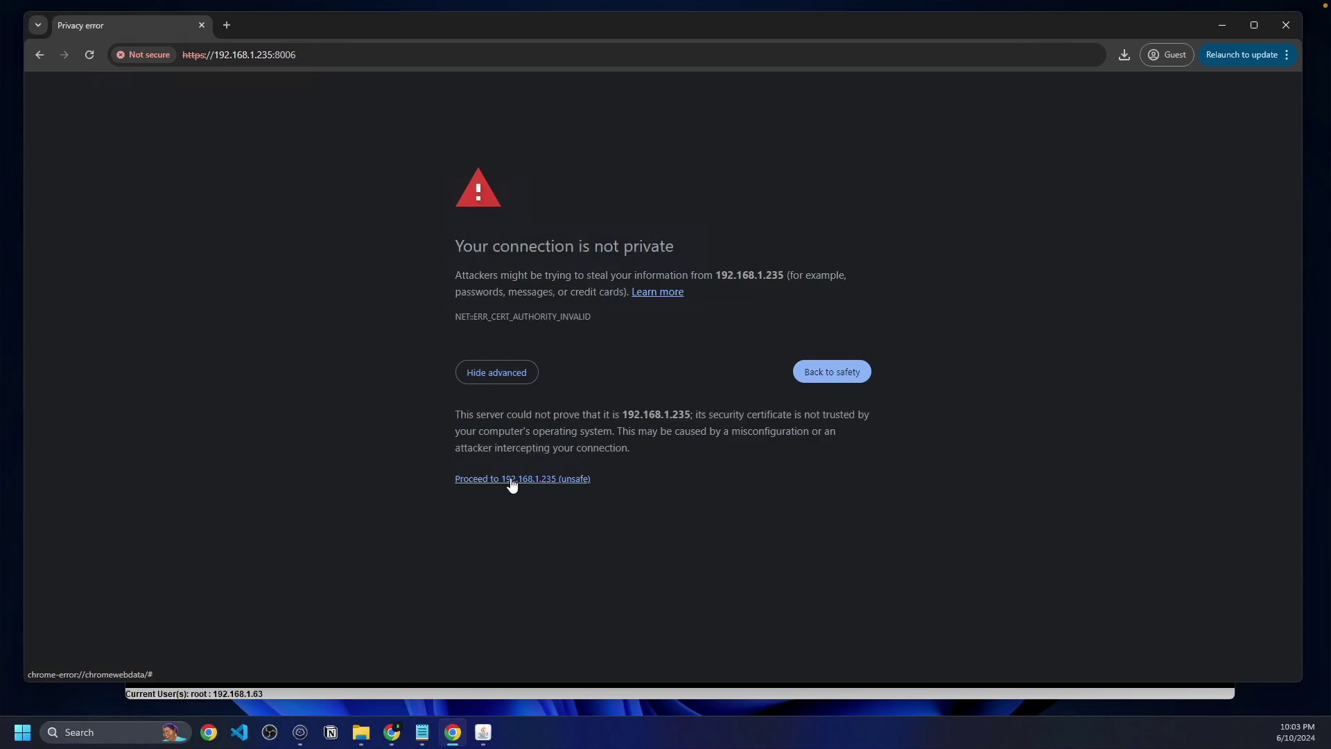
click(511, 479)
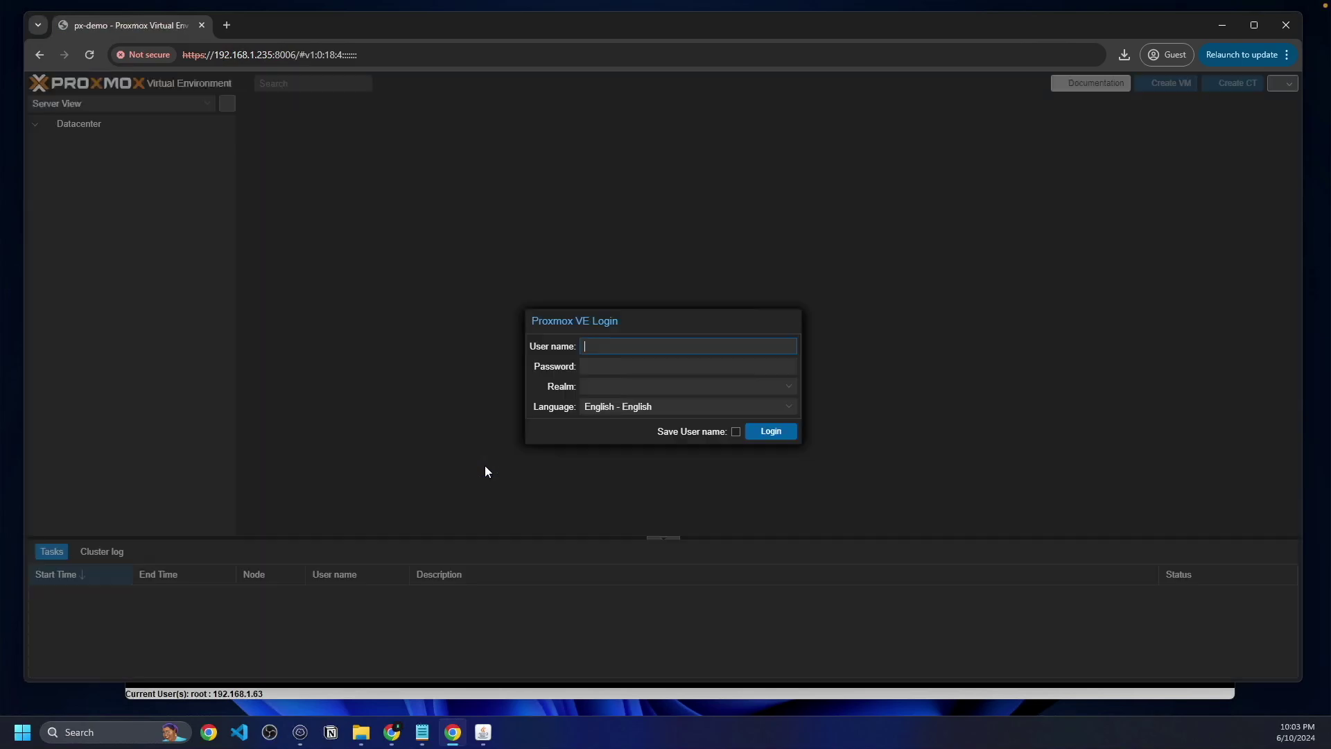
- Log in as root with the Linux PAM realm and dismiss the no-subscription notice
text(root)
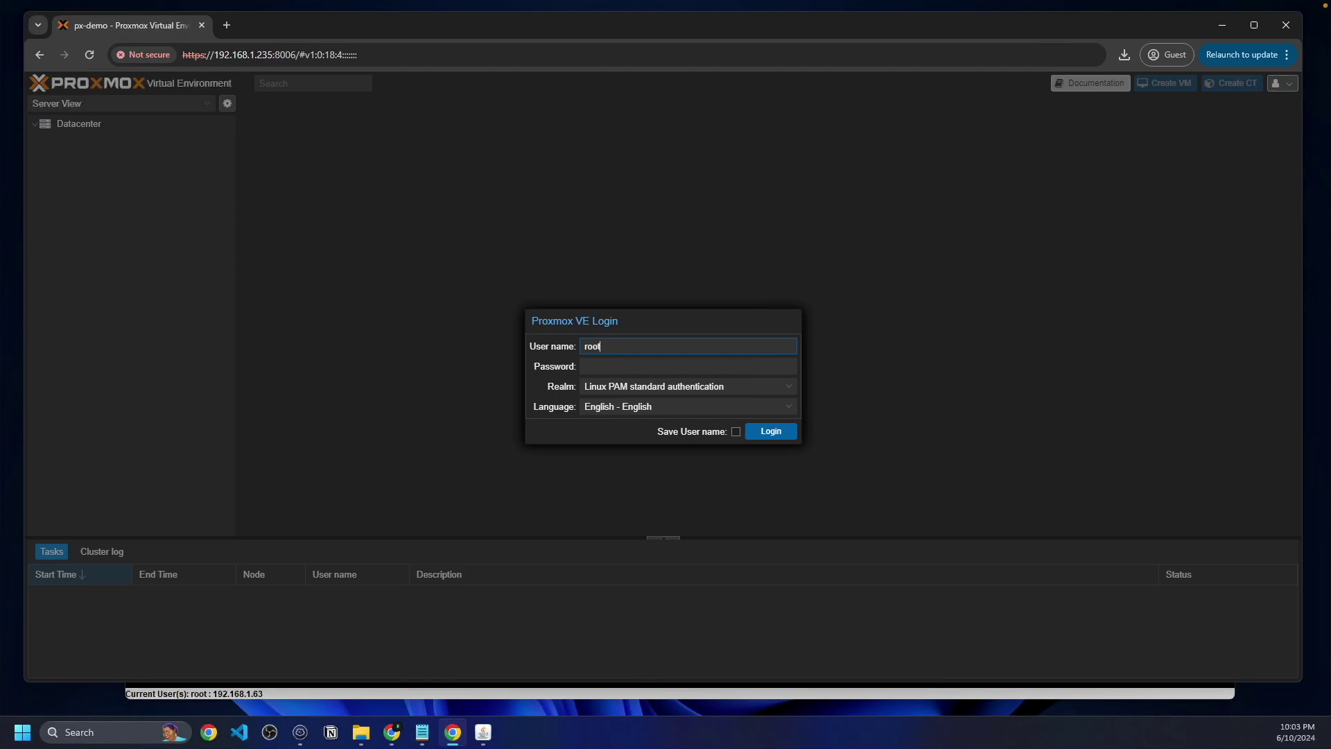
click(697, 368)
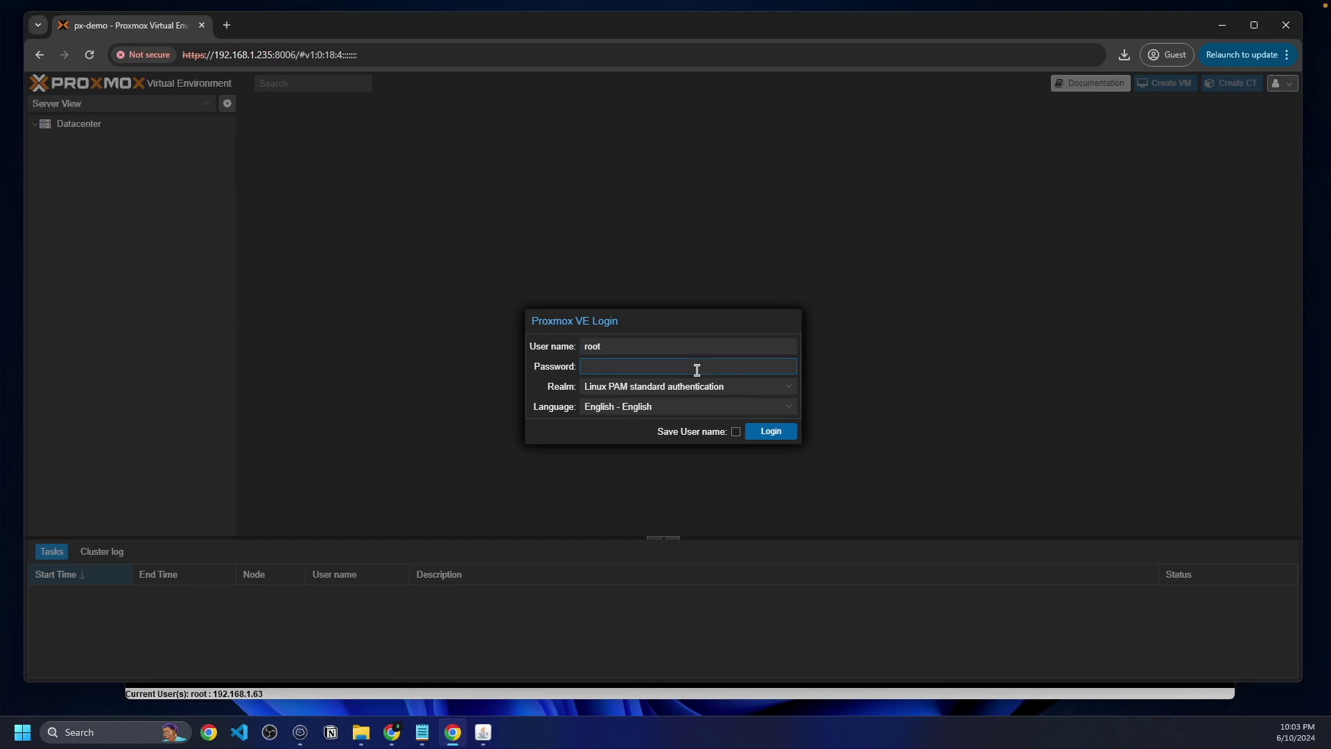
text(••••••••••)
click(598, 386)
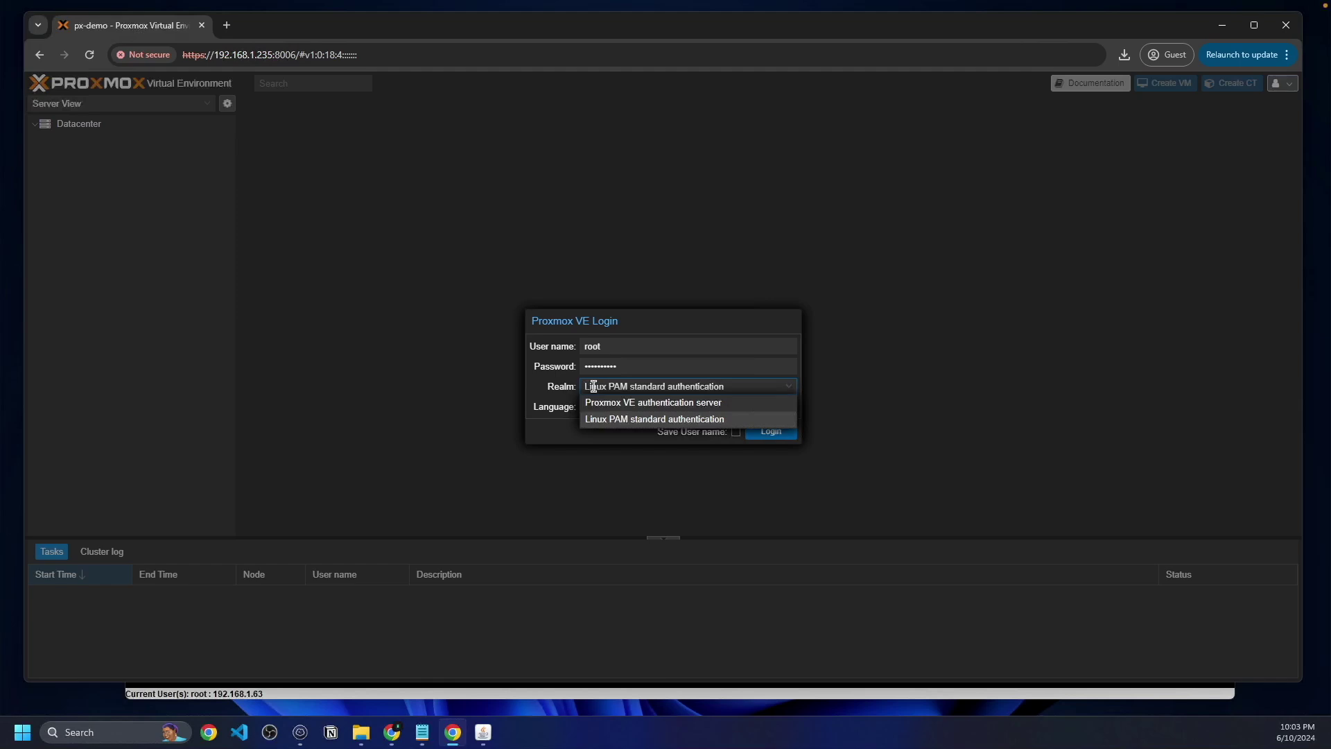
click(700, 418)
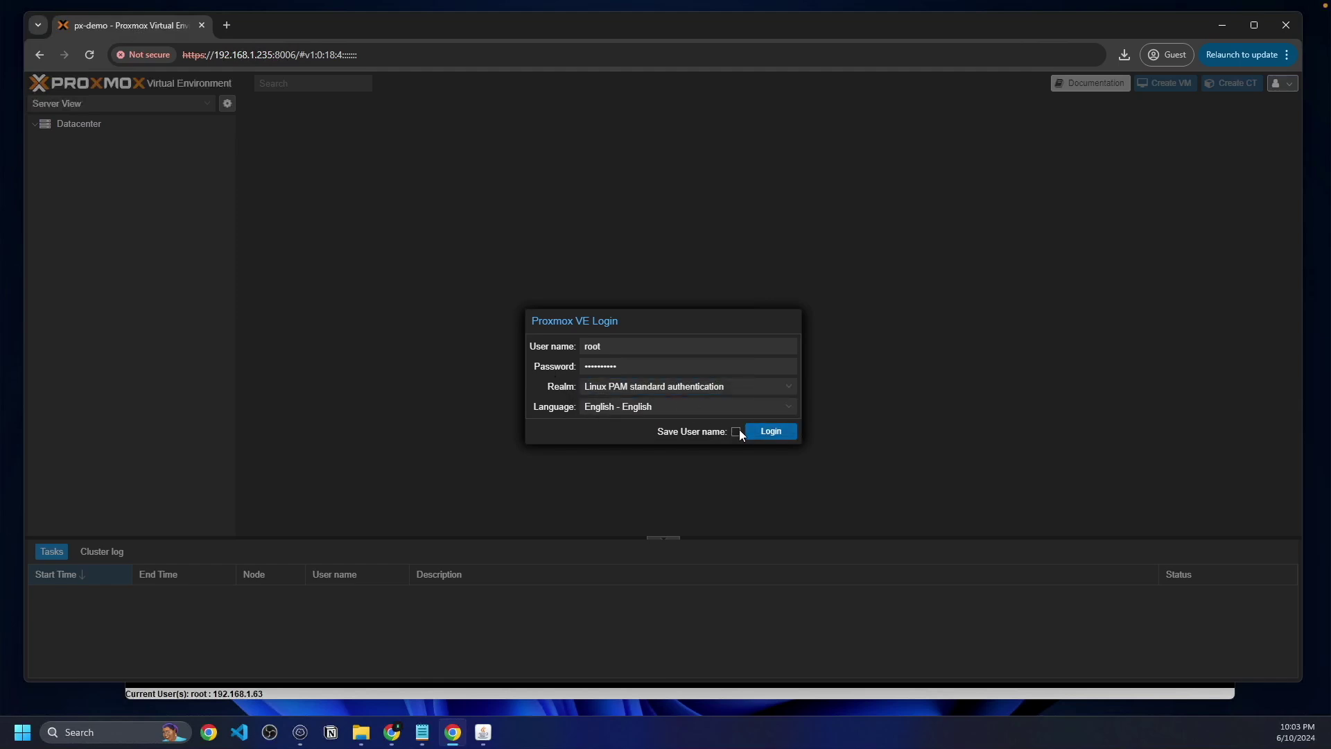
click(777, 434)
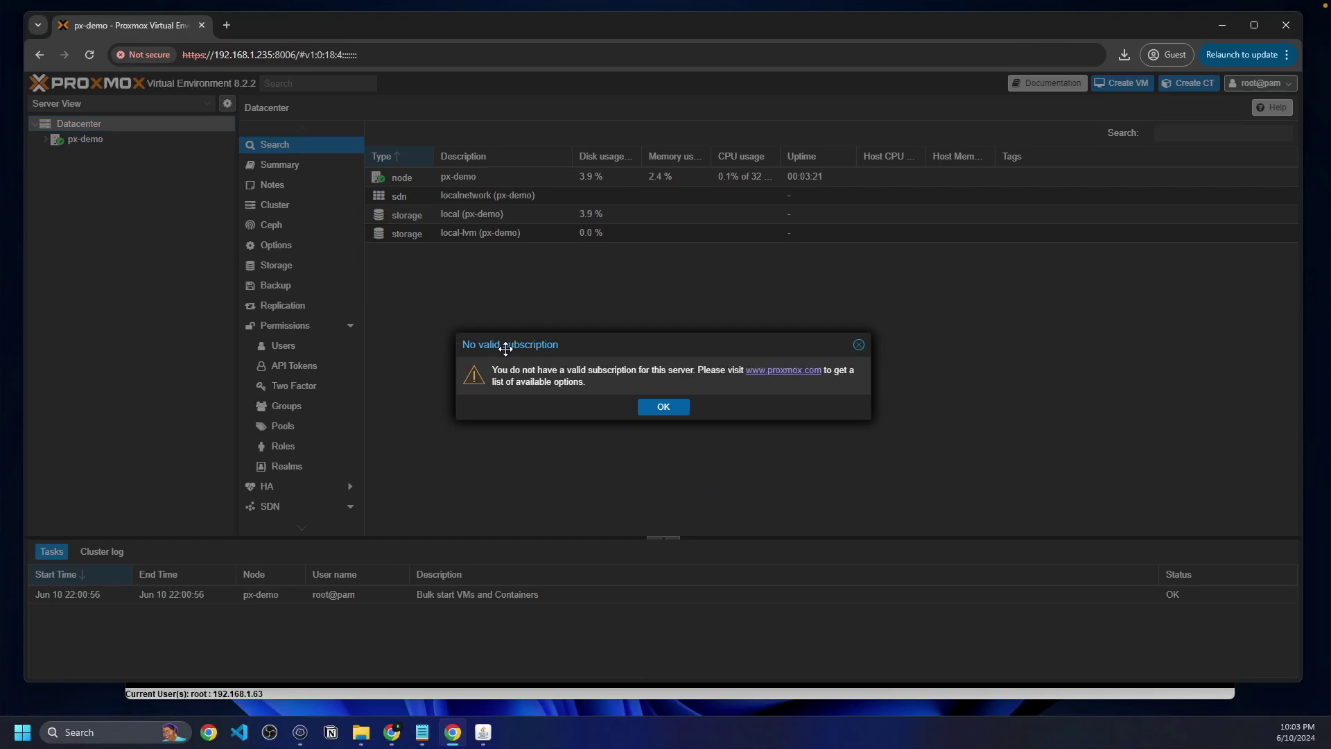
click(645, 406)
- Check the local-lvm and local storage usage figures on the px-demo node
click(163, 139)
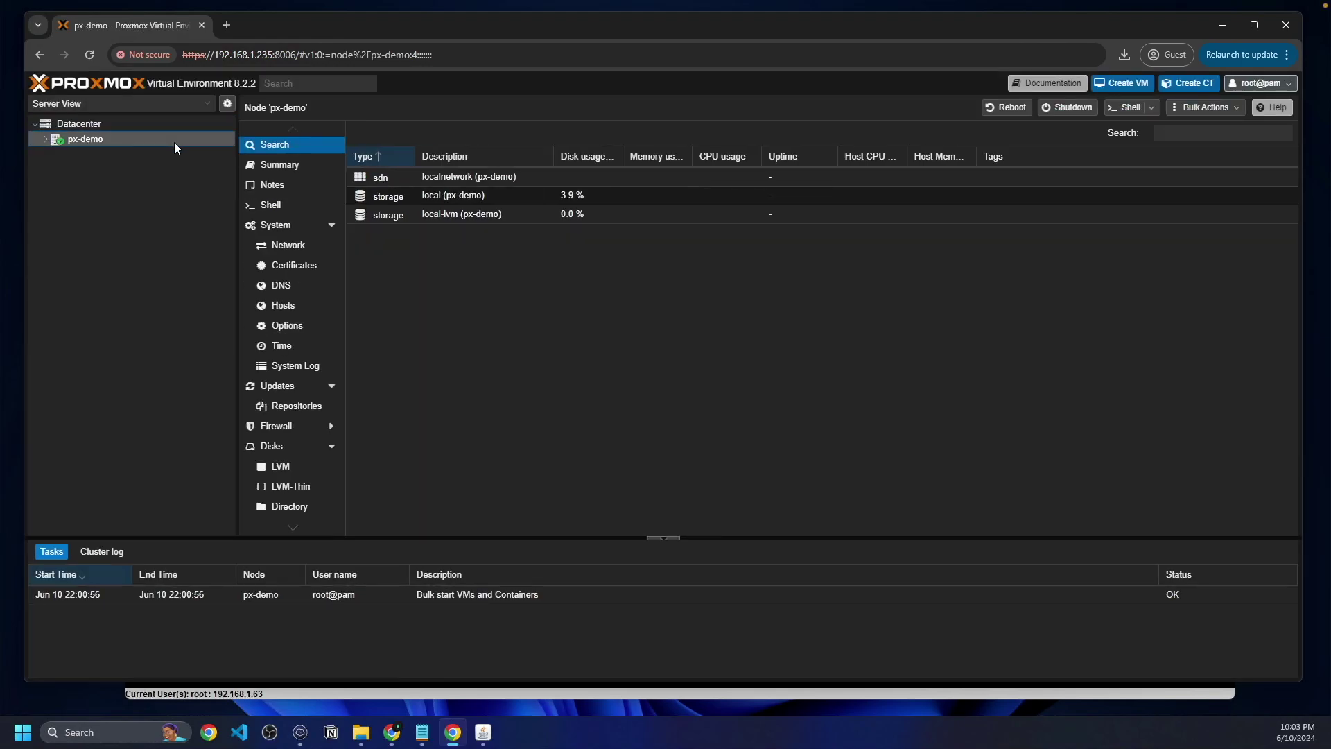
click(331, 206)
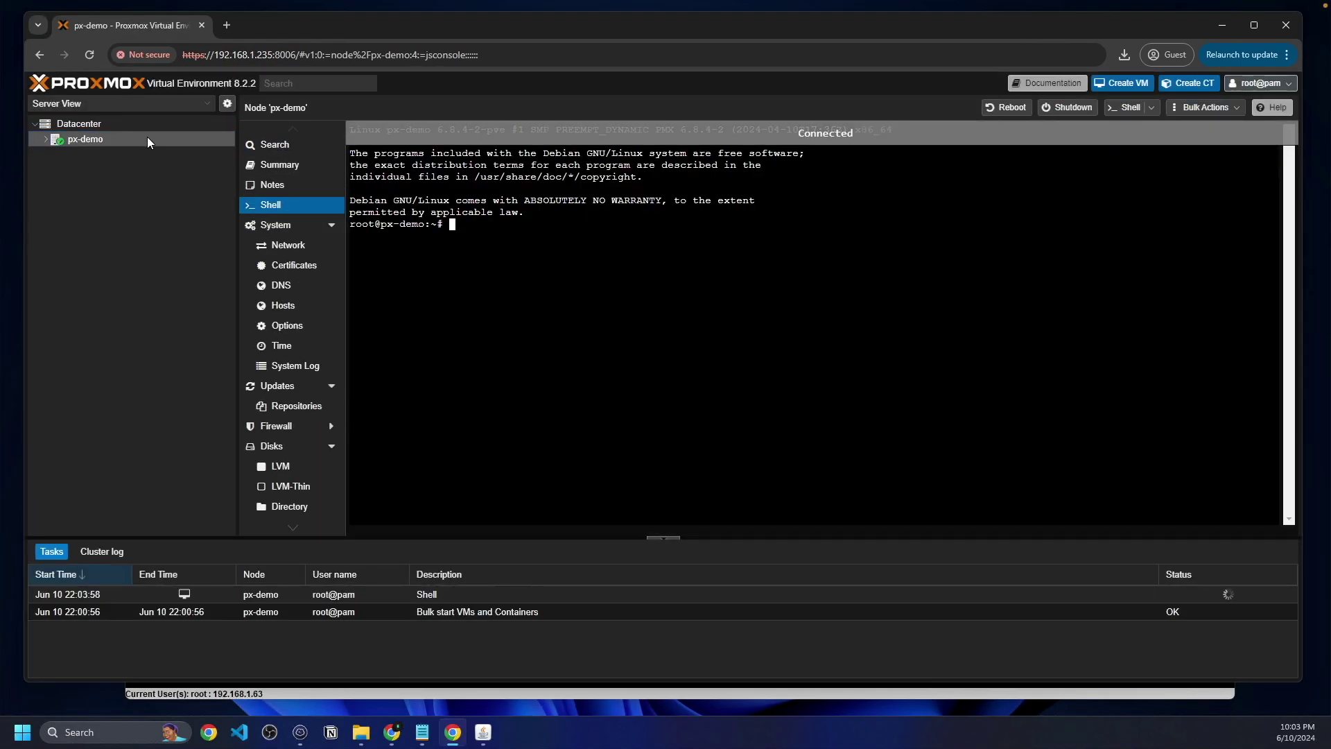
click(47, 139)
click(103, 186)
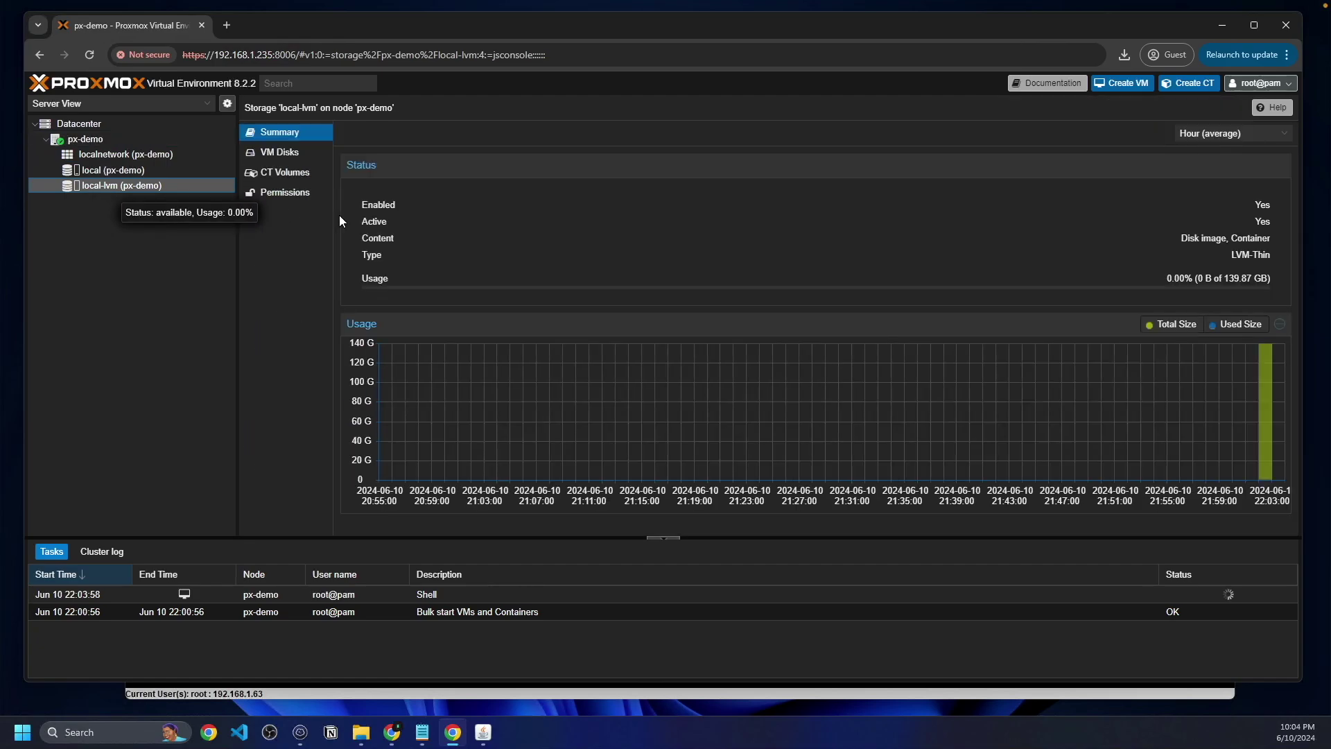
drag(1223, 278, 1279, 288)
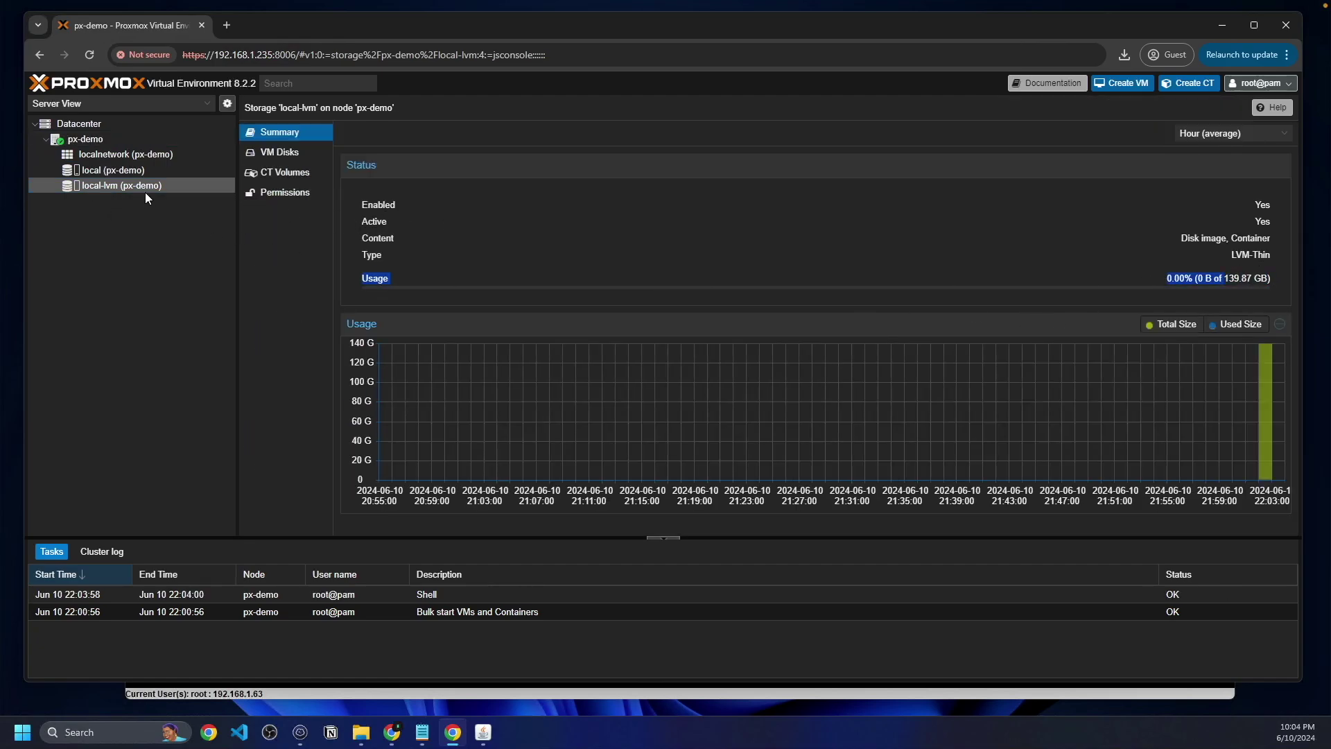
click(147, 170)
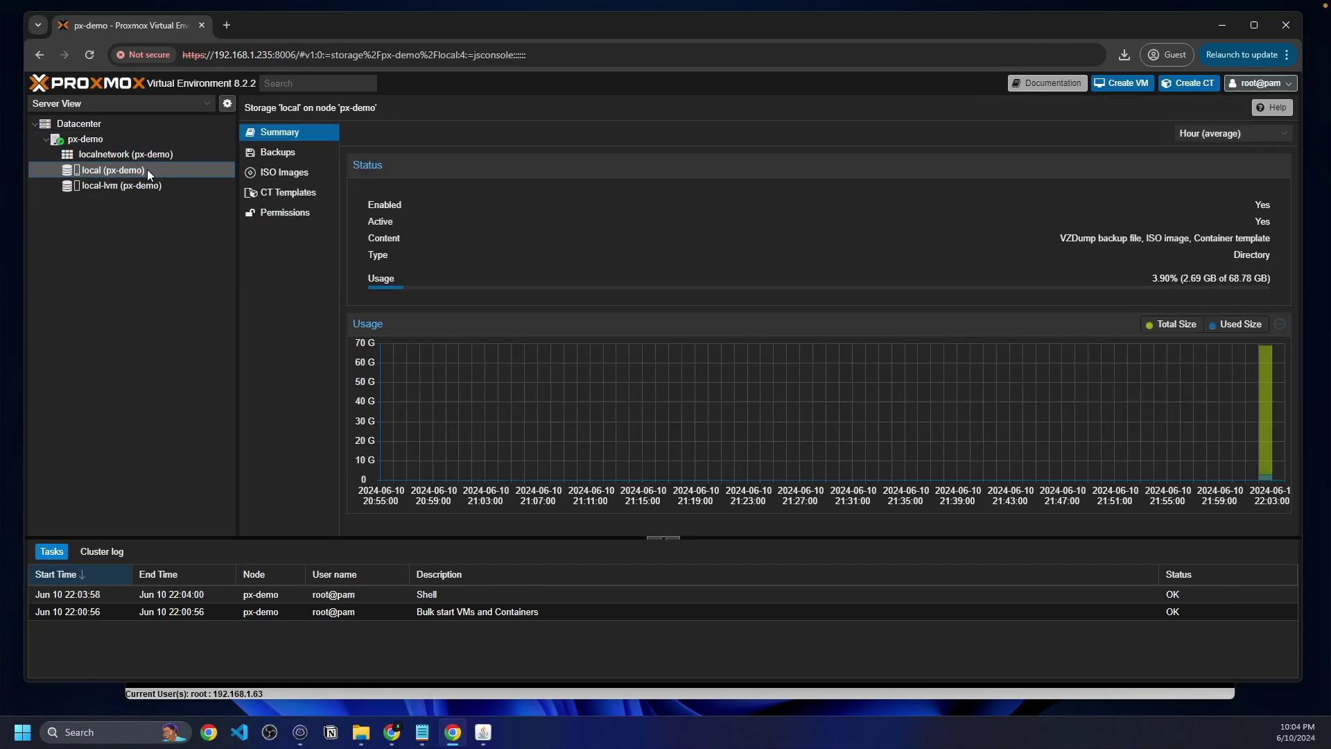
- In the px-demo shell, remove the data volume with lvremove /dev/pve/data, confirming with y
click(118, 139)
click(270, 204)
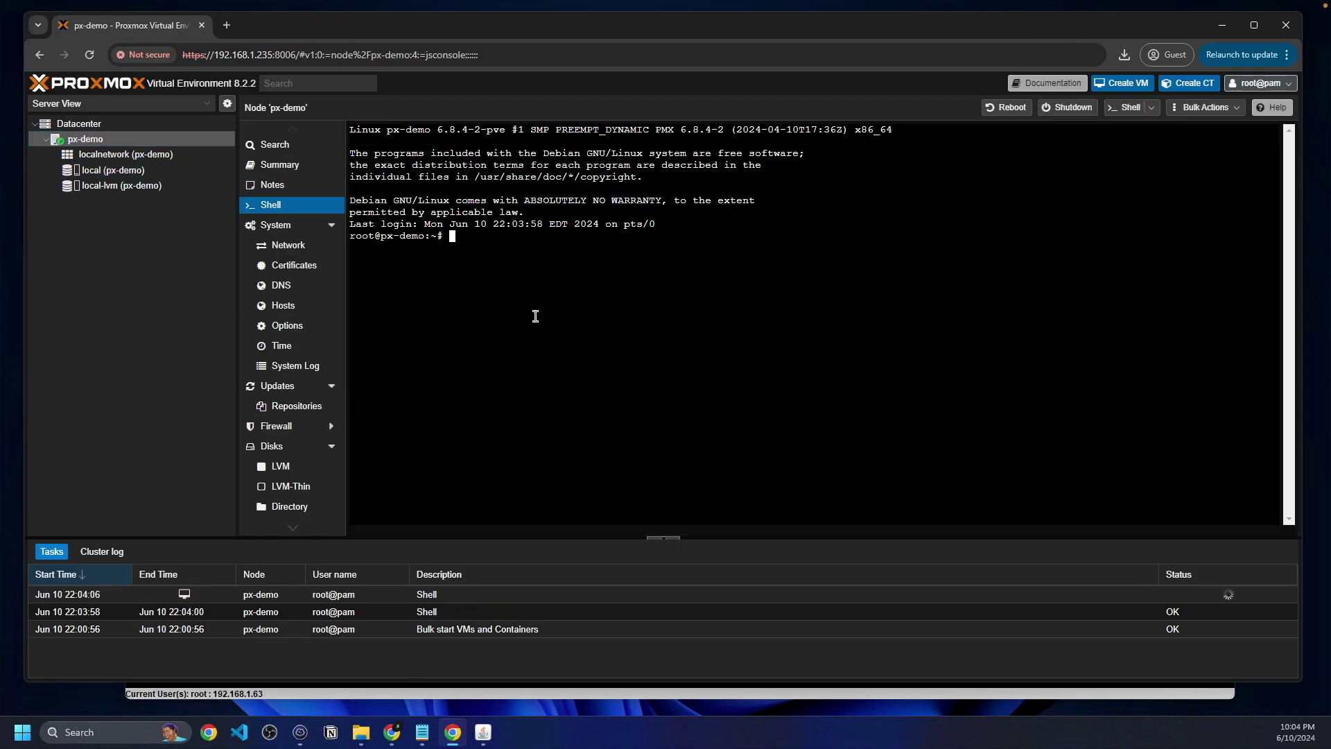
text(lvremove /dev/pve/data)
key(Return)
text(y)
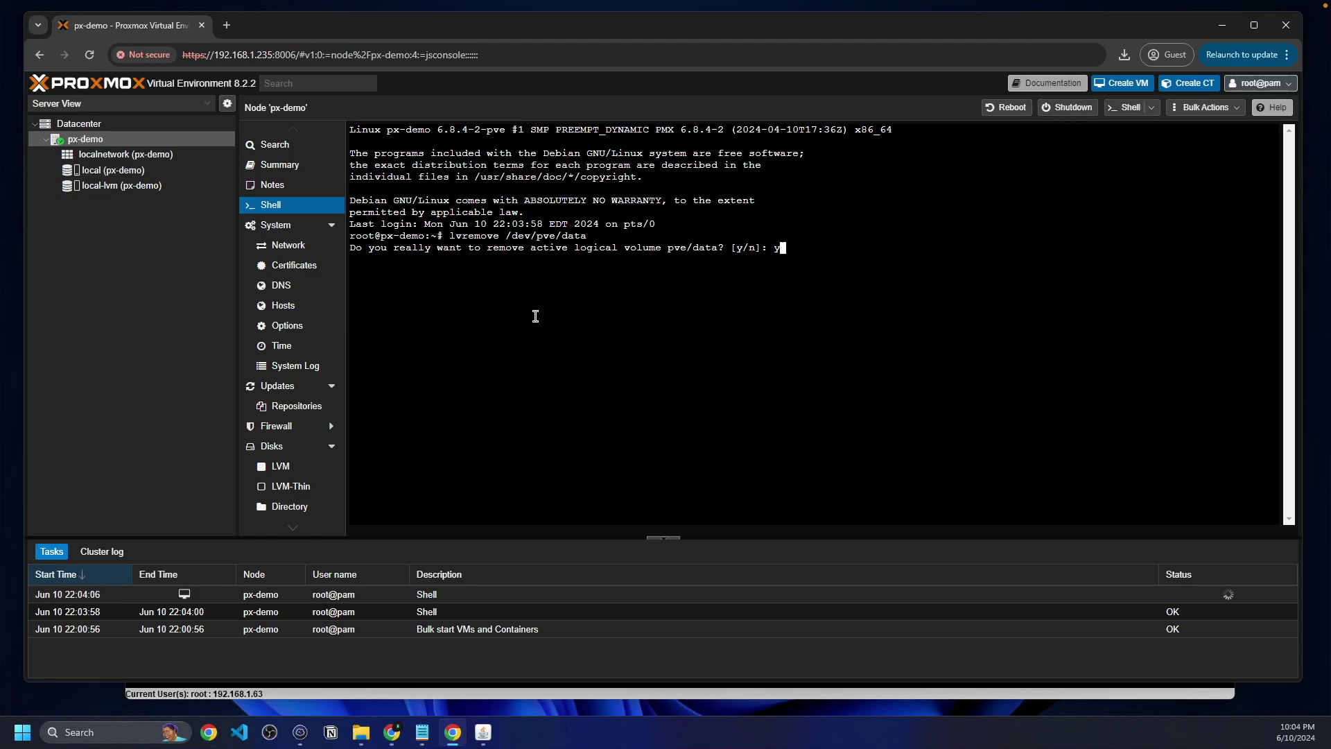
key(Return)
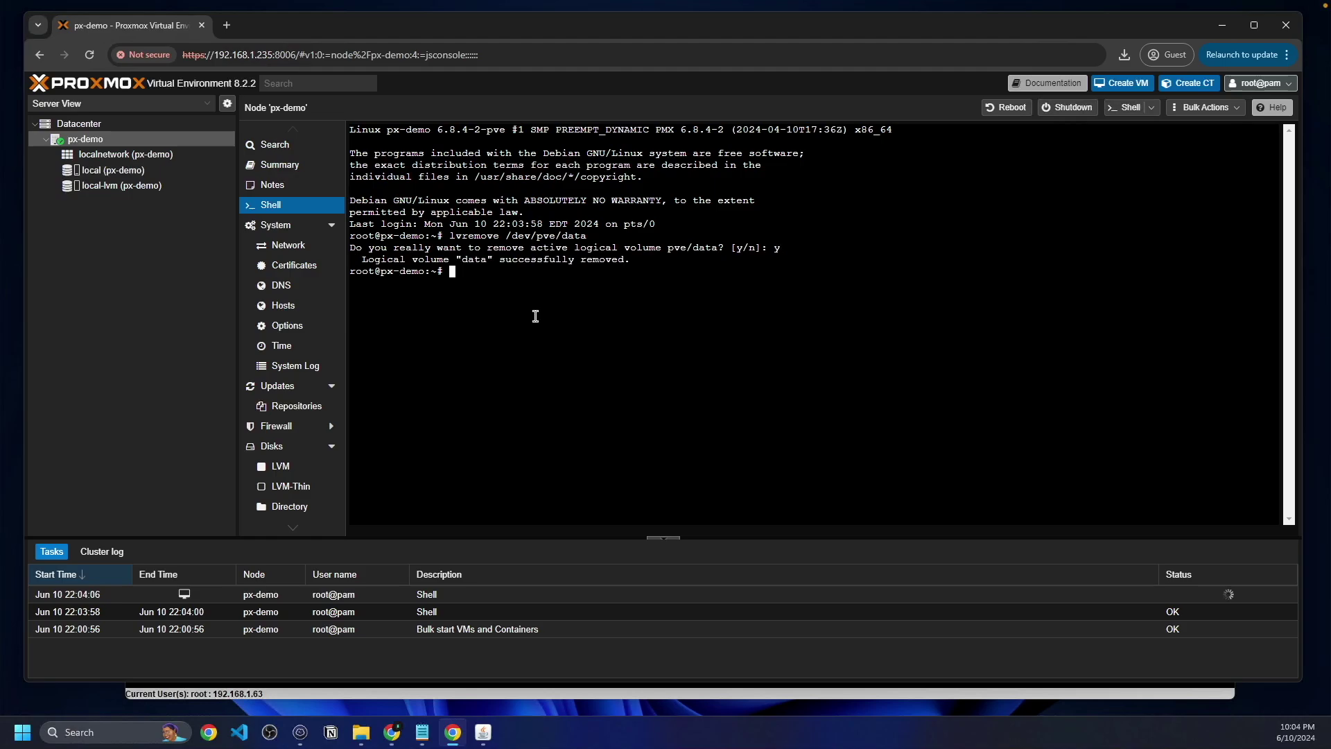
- Grow the root volume into all free space with lvresize -l +100%FREE /dev/pve/root
text(lvresize -l +100%FEE /dev/pve/root)
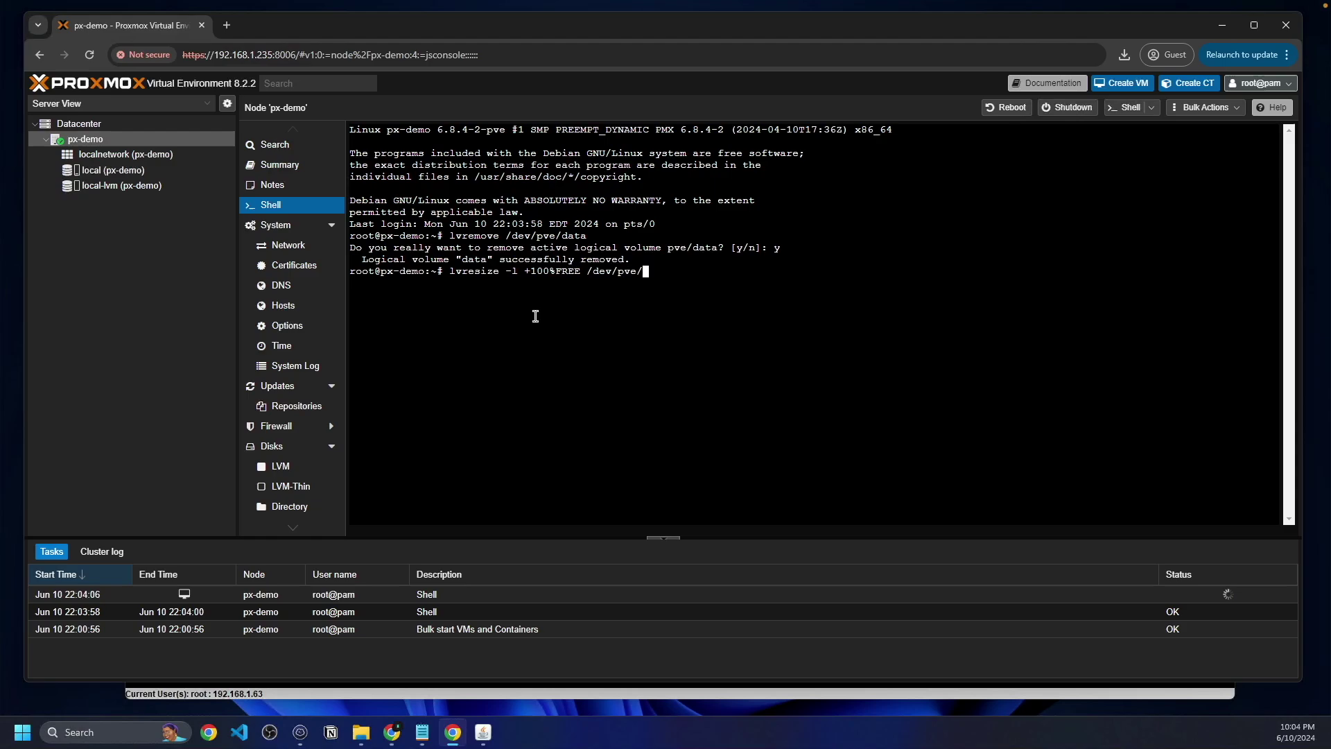
key(Return)
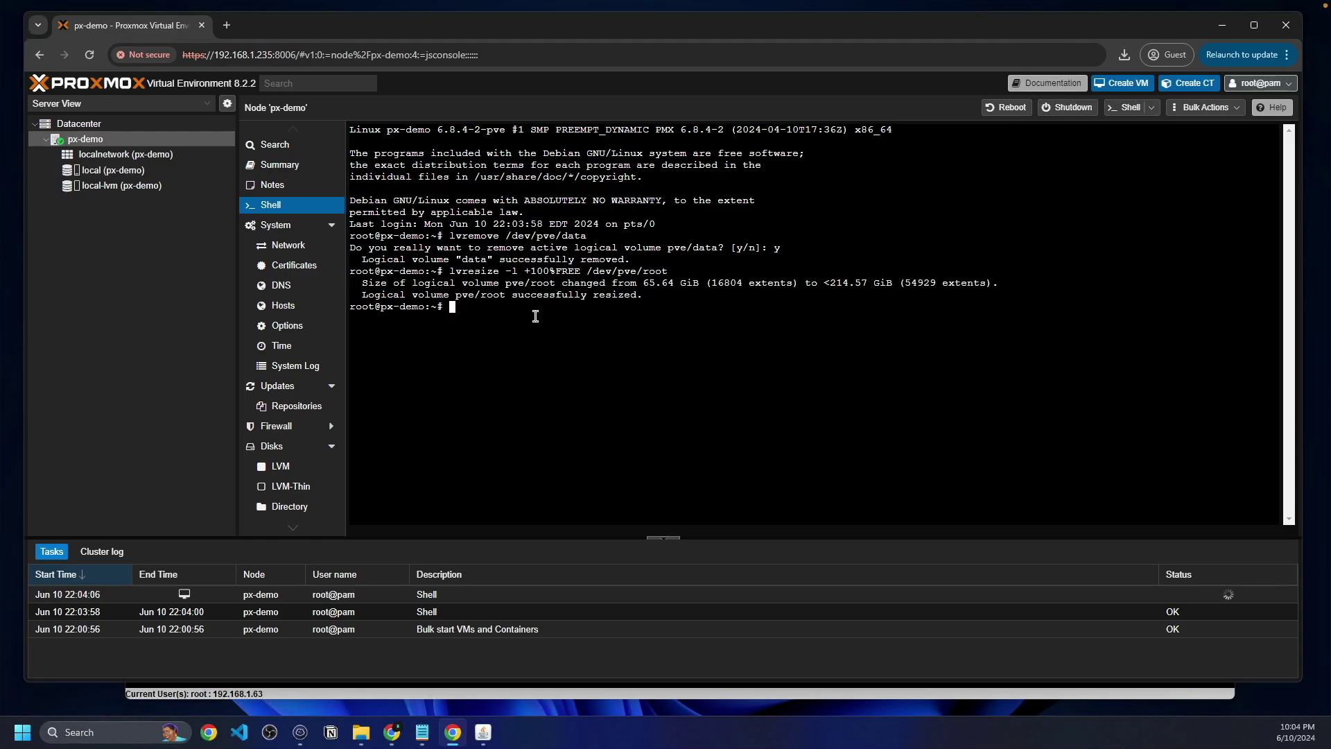
- Resize the root filesystem with resize2fs /dev/mapper/pve-root
text(resize2fs /dev/mapper/pve-root)
key(Return)
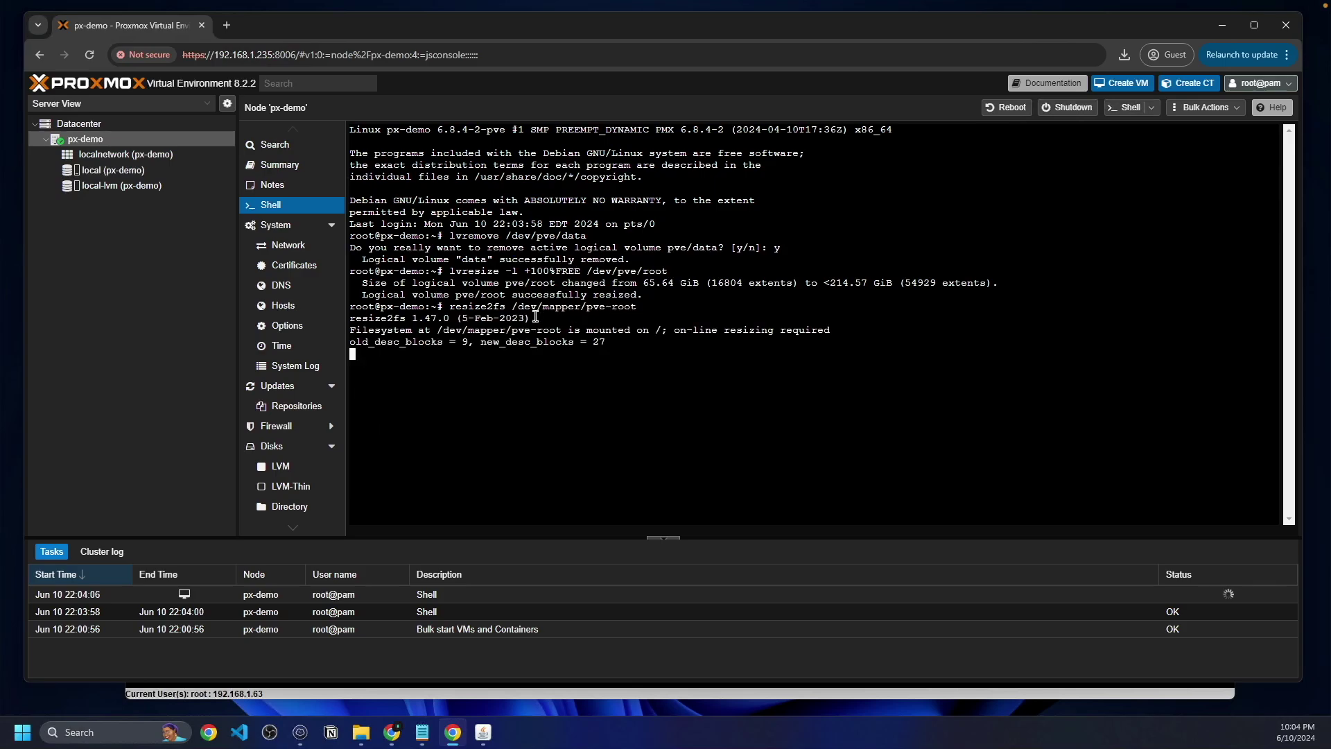
- Remove the local-lvm storage from the Datacenter storage list
click(93, 185)
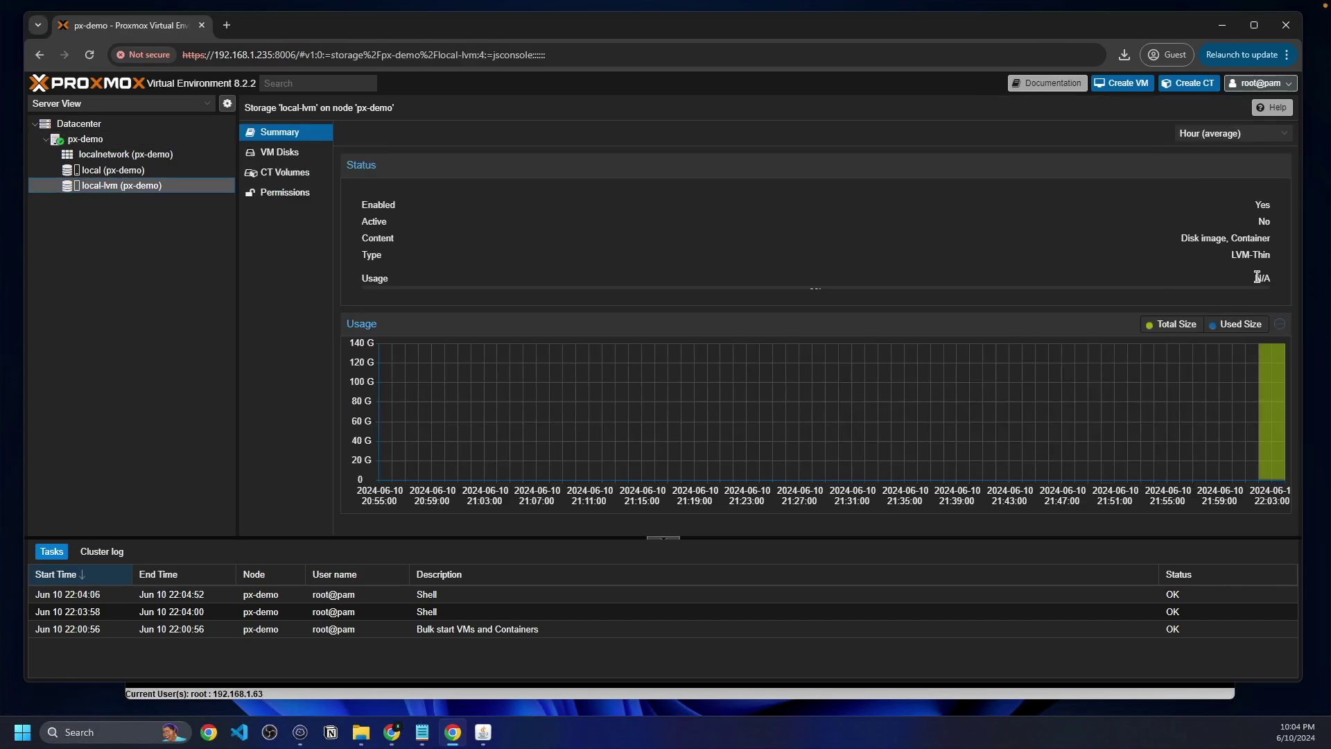
click(118, 128)
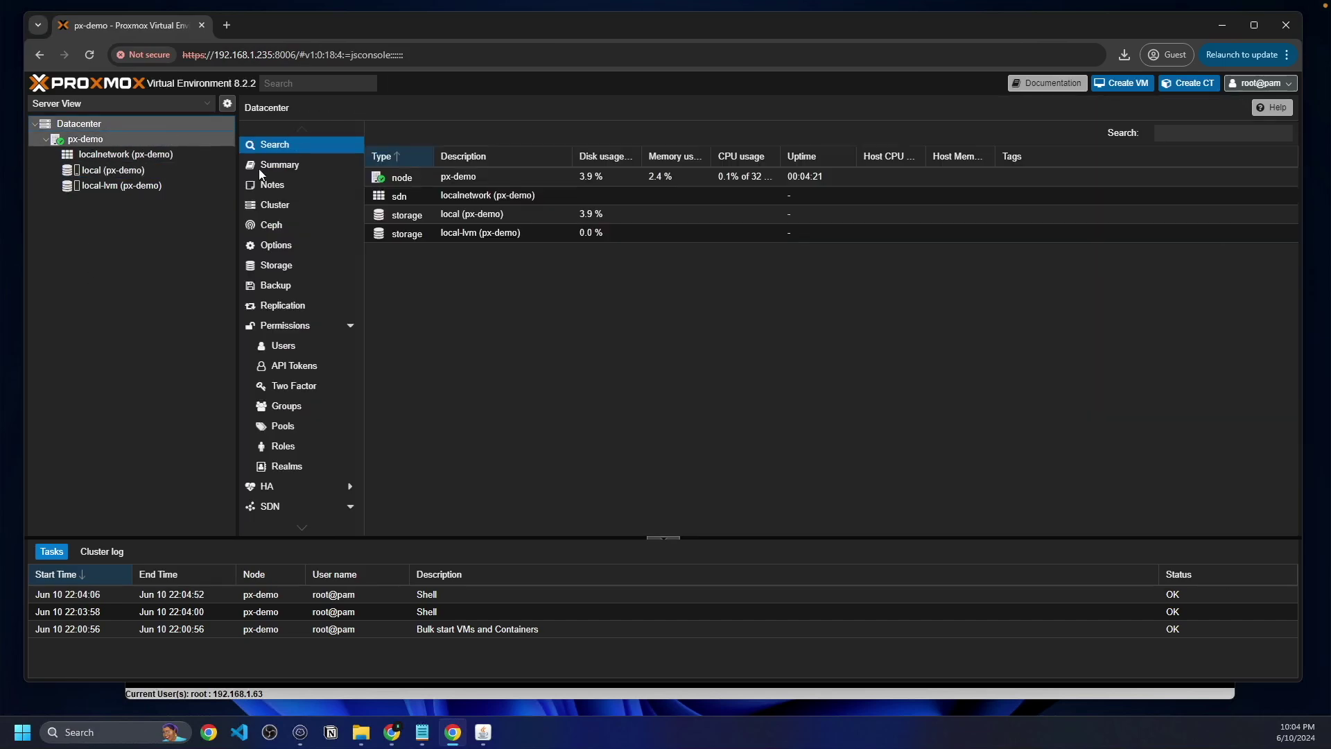
click(286, 265)
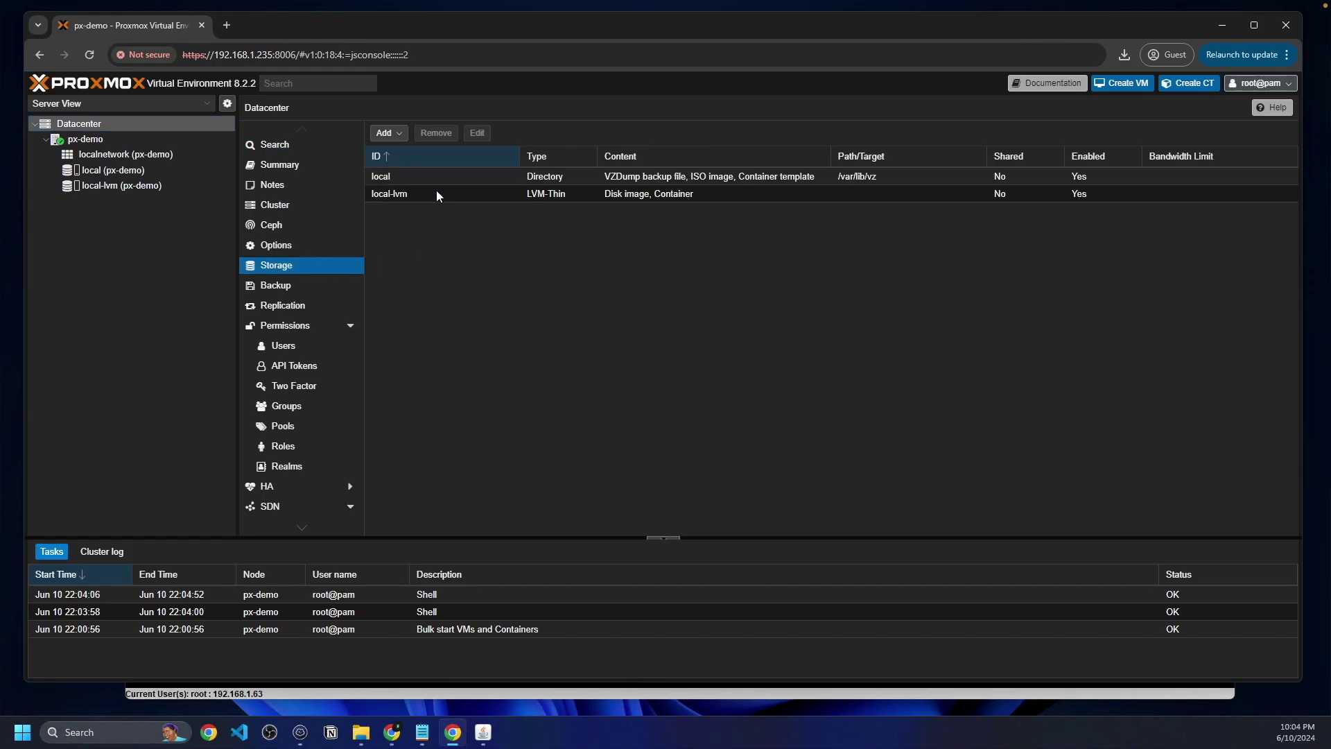
click(435, 192)
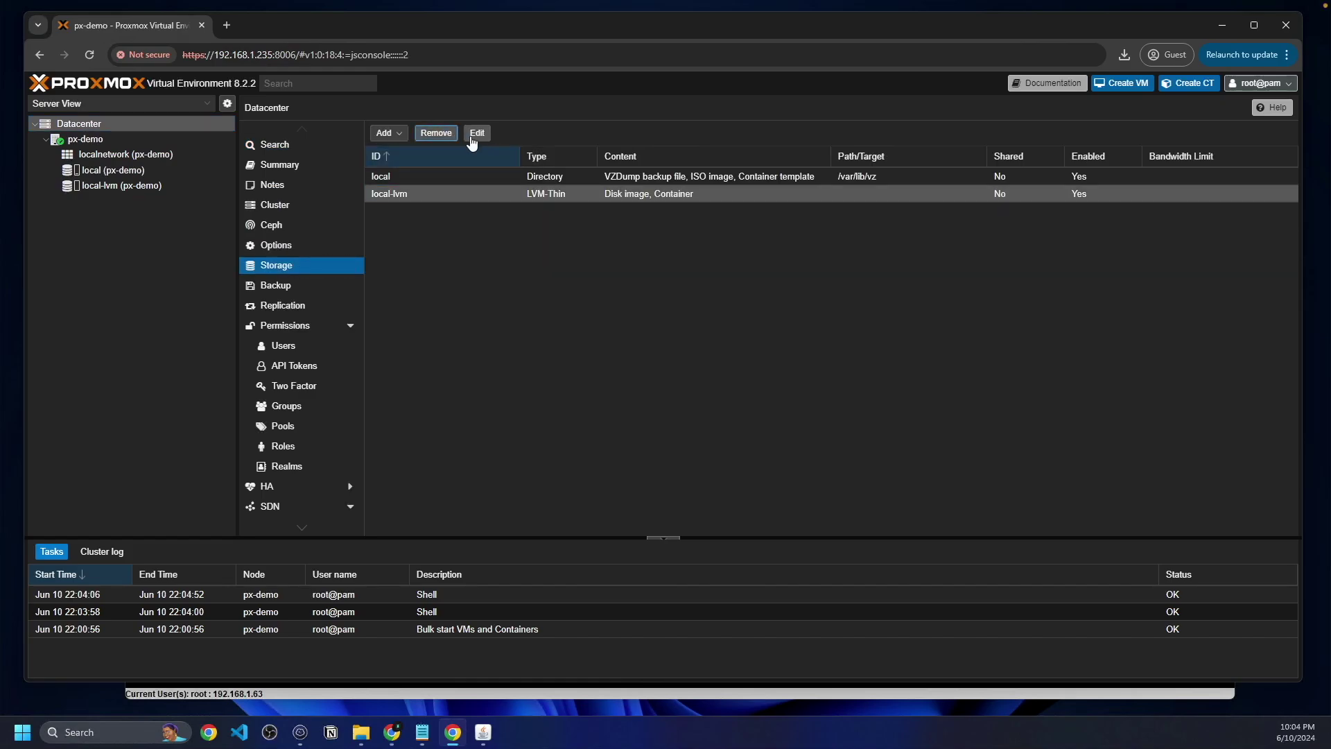
click(436, 132)
click(633, 407)
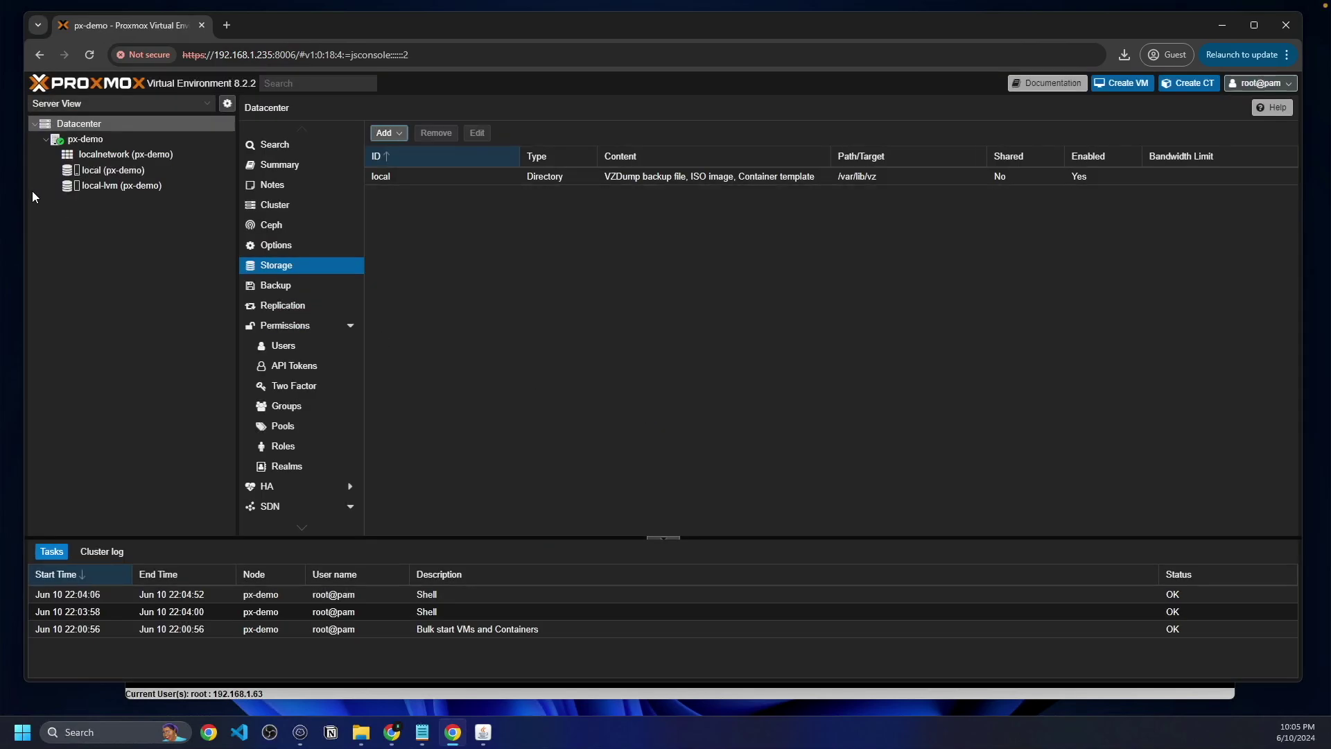
- Review the local storage summary showing 226.17 GB capacity
click(86, 172)
drag(1210, 279, 1274, 276)
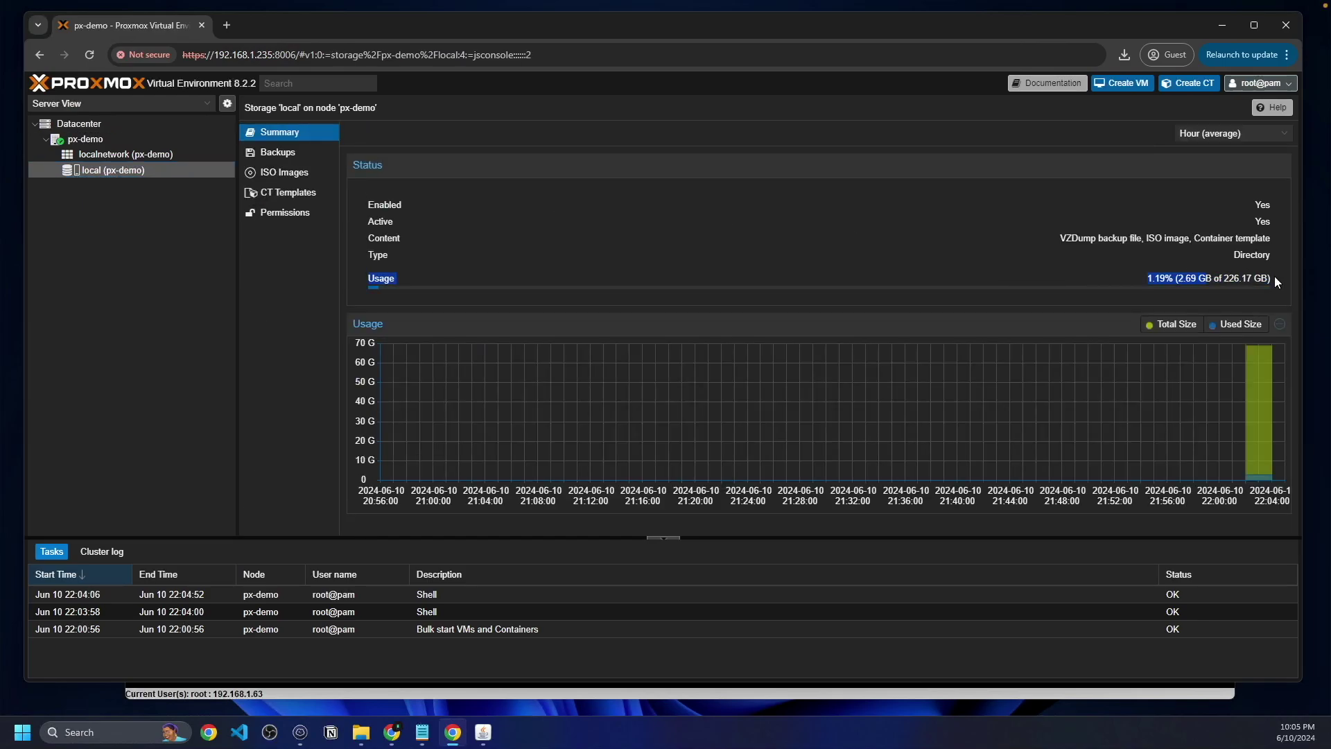
click(559, 296)
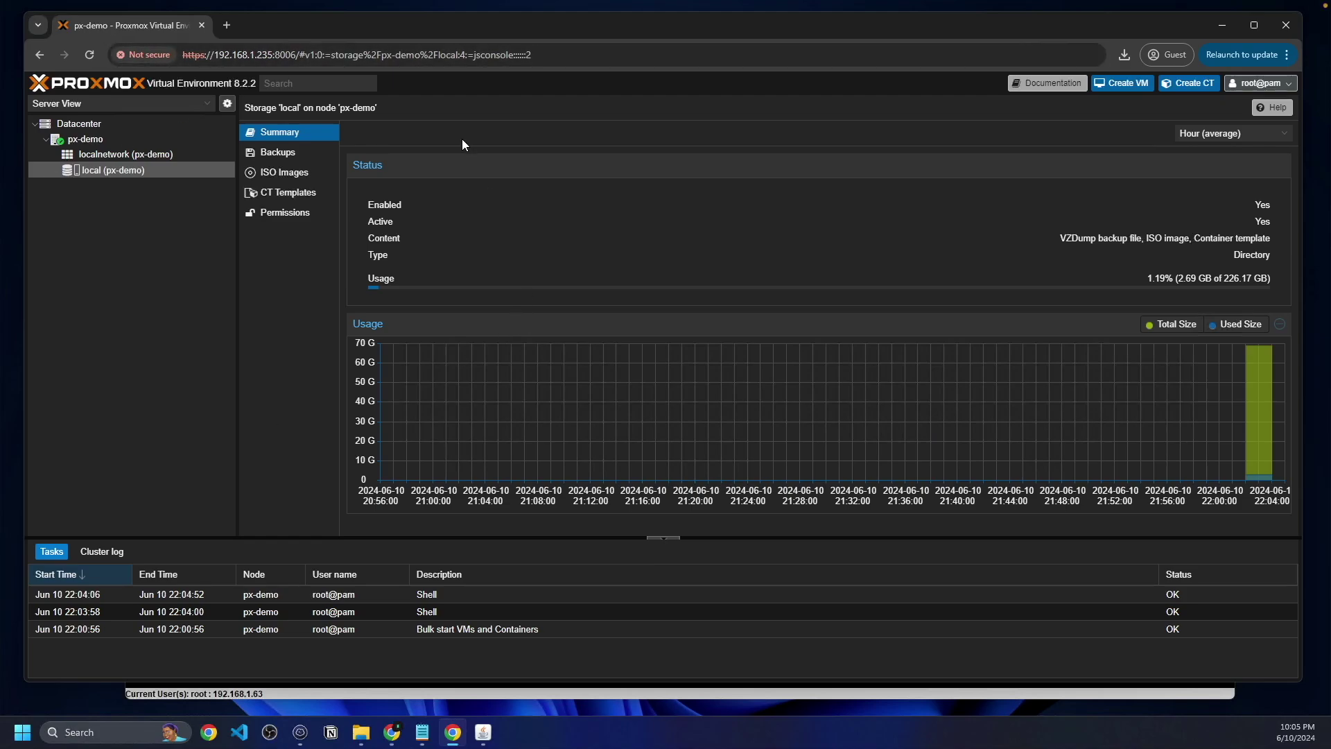
- Search 'proxmox installation script', glance at the tteck GitHub result, then open helper-scripts.com
click(226, 26)
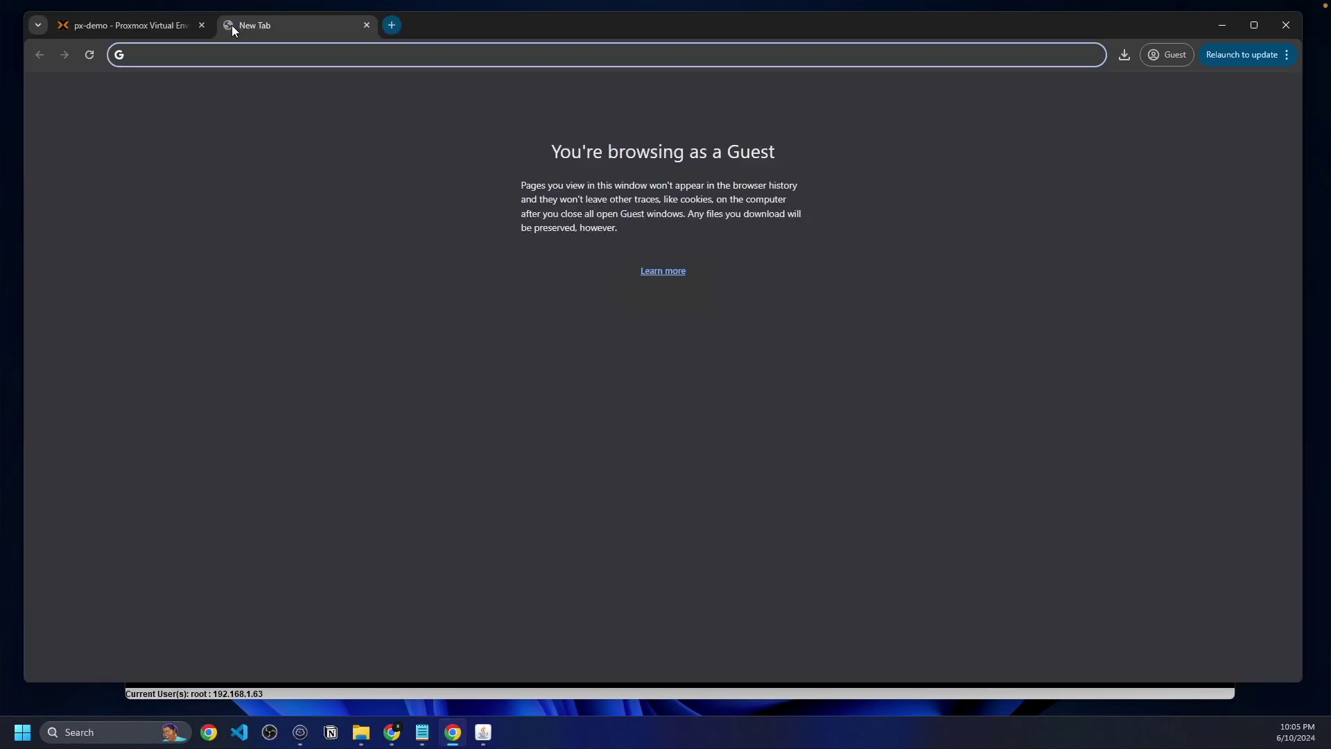
text(pr)
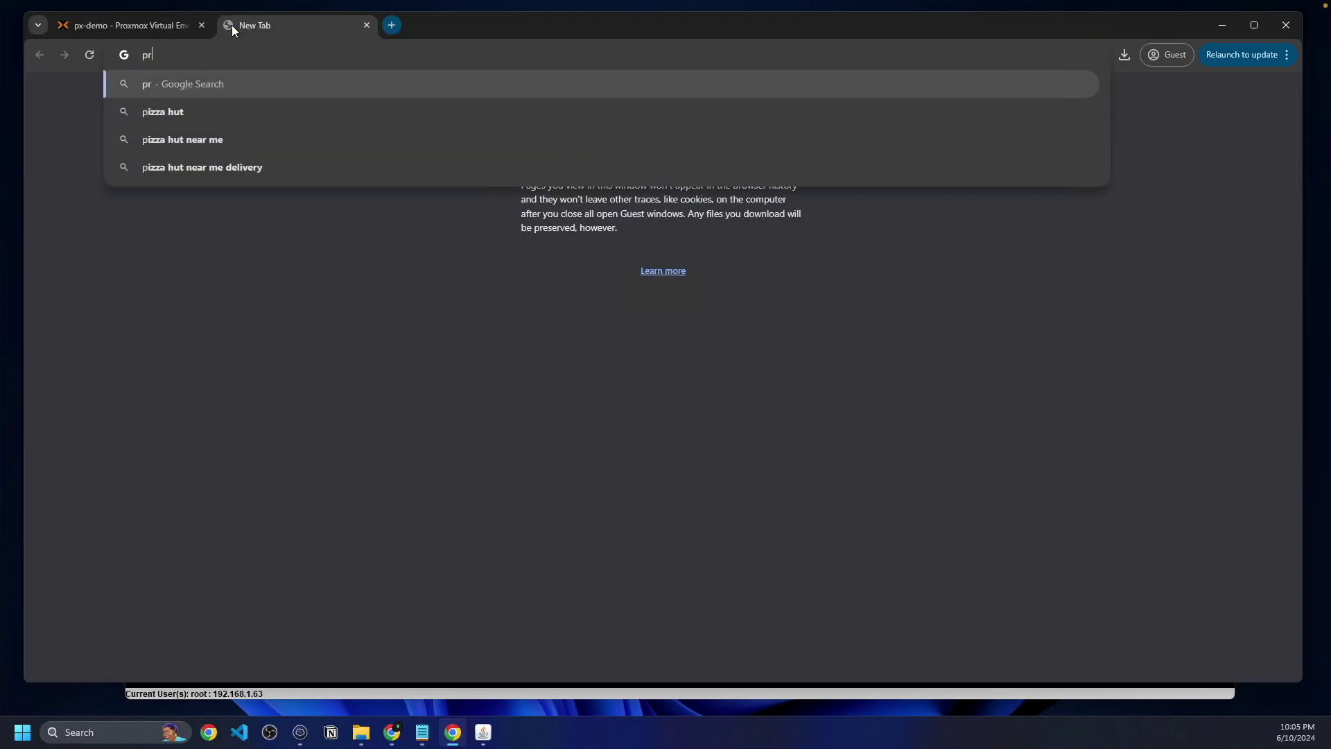
text(oxmox installation script)
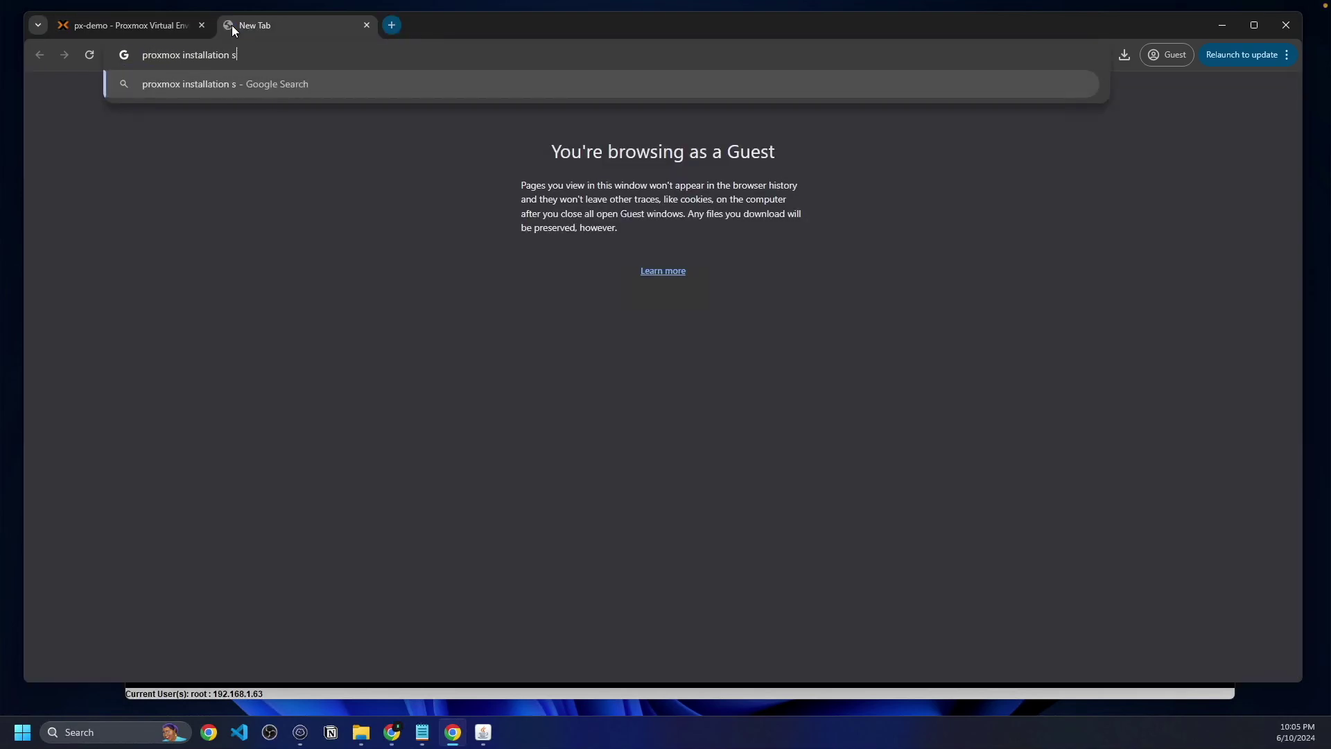
key(Return)
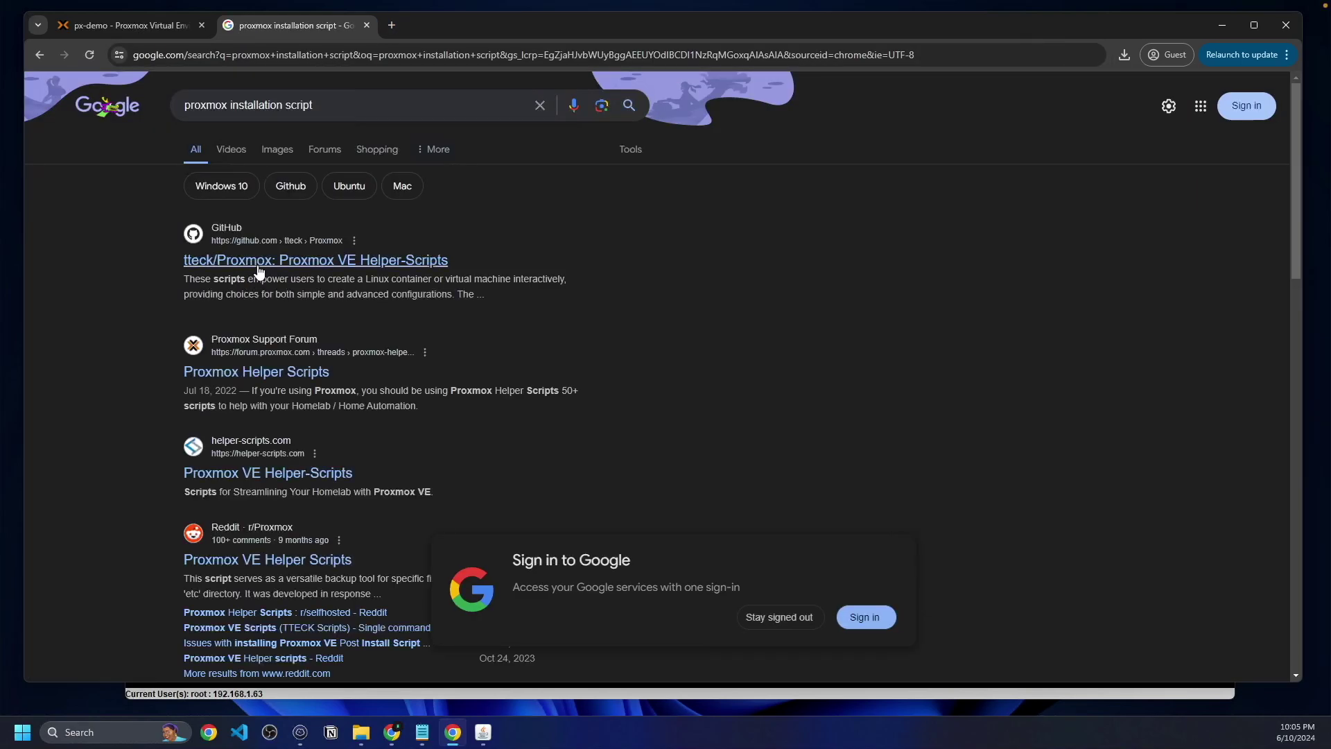
click(237, 265)
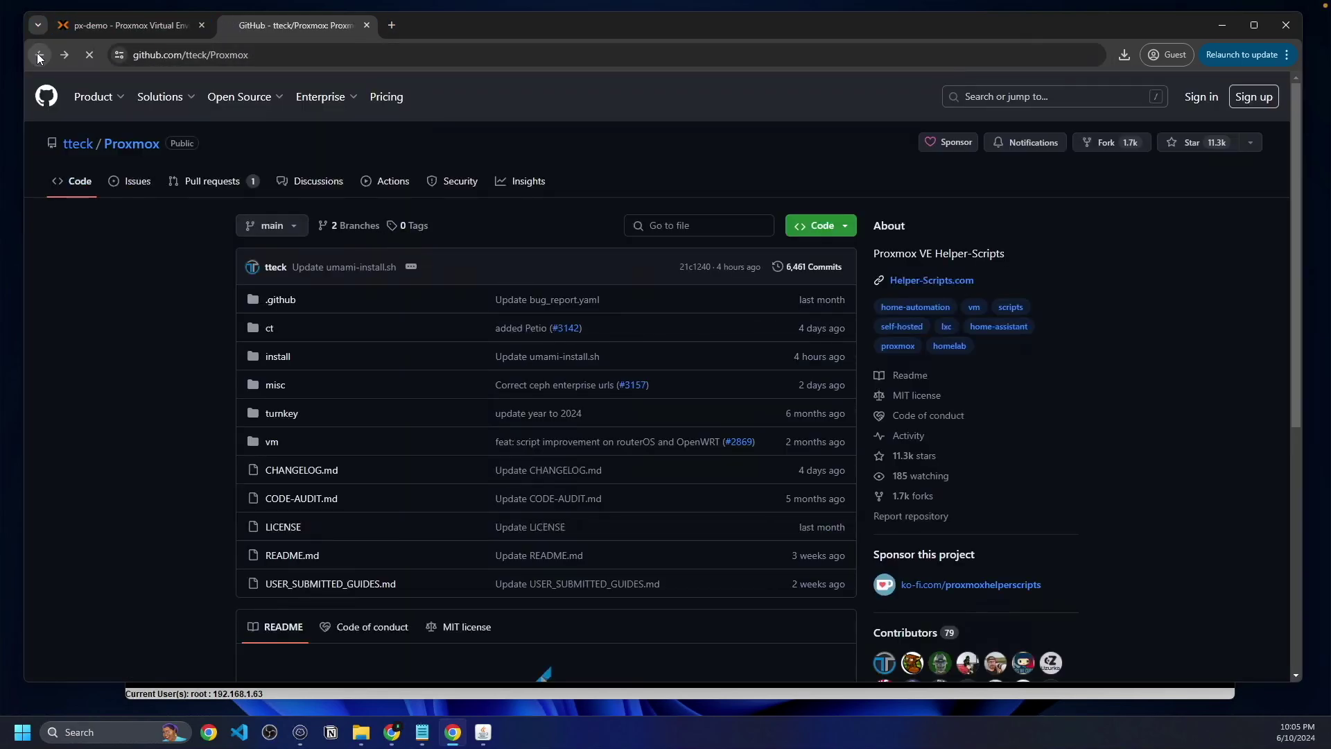
click(40, 55)
click(229, 472)
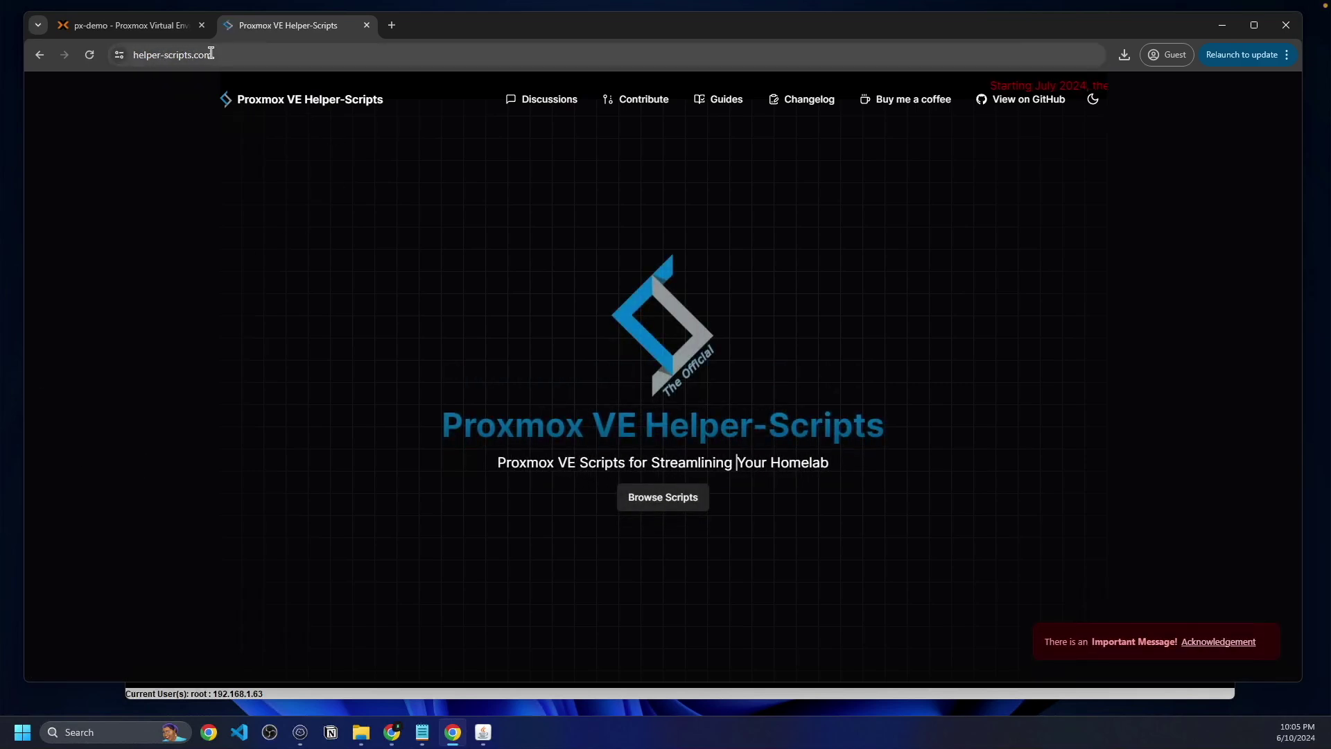
- Copy the Proxmox VE Post Install bash command from its script page and switch to Termius
click(682, 503)
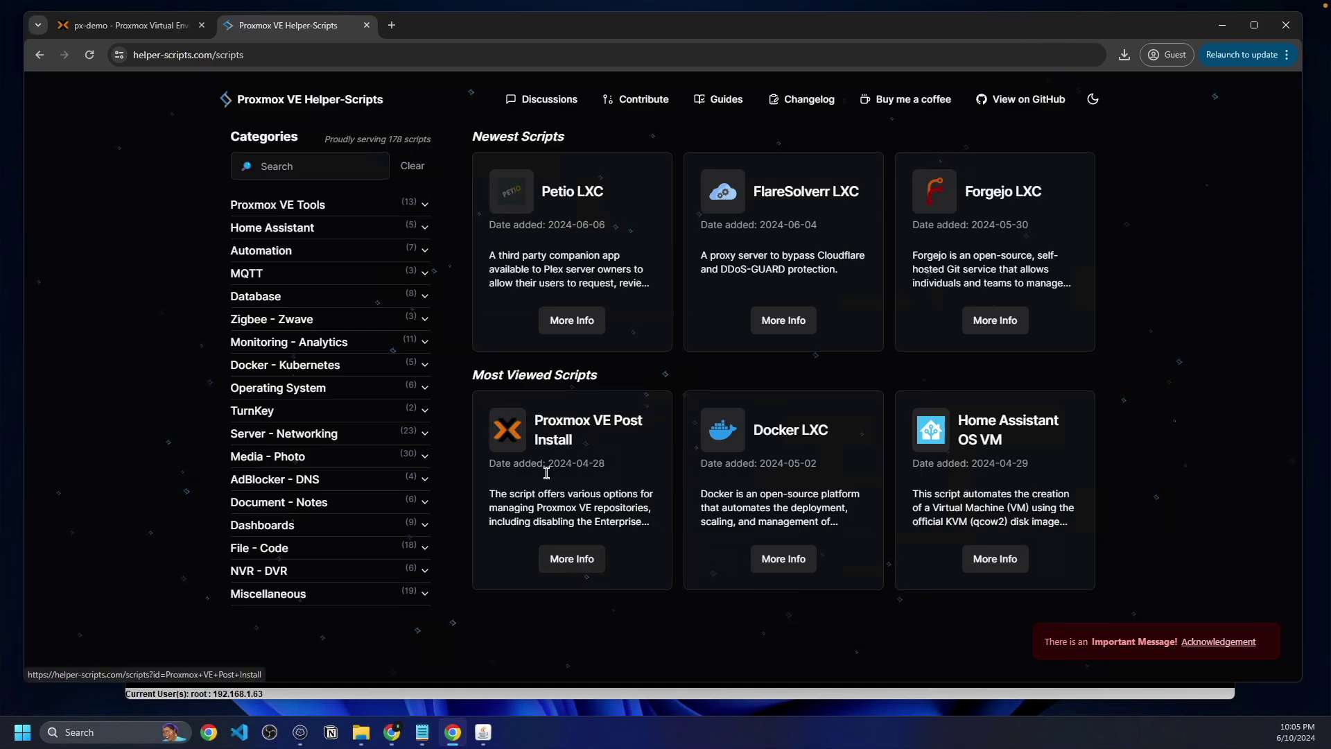
click(569, 562)
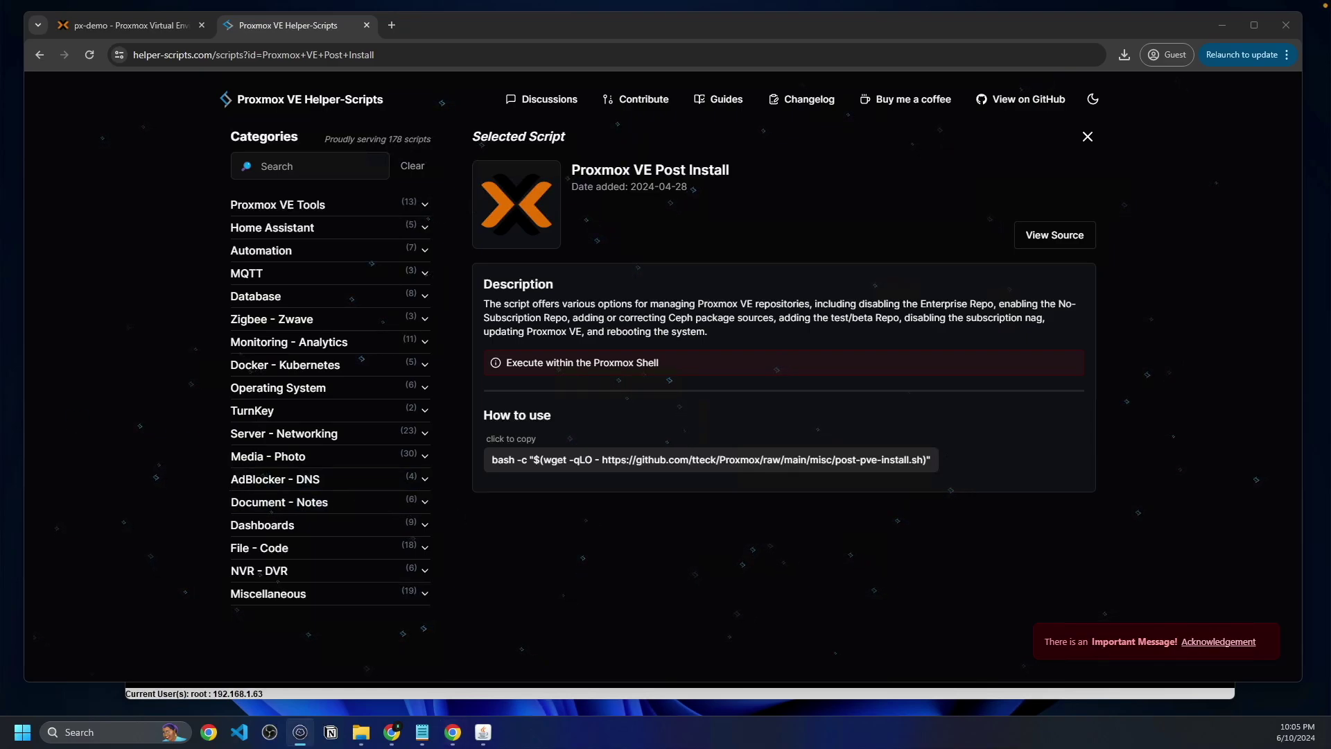
click(491, 472)
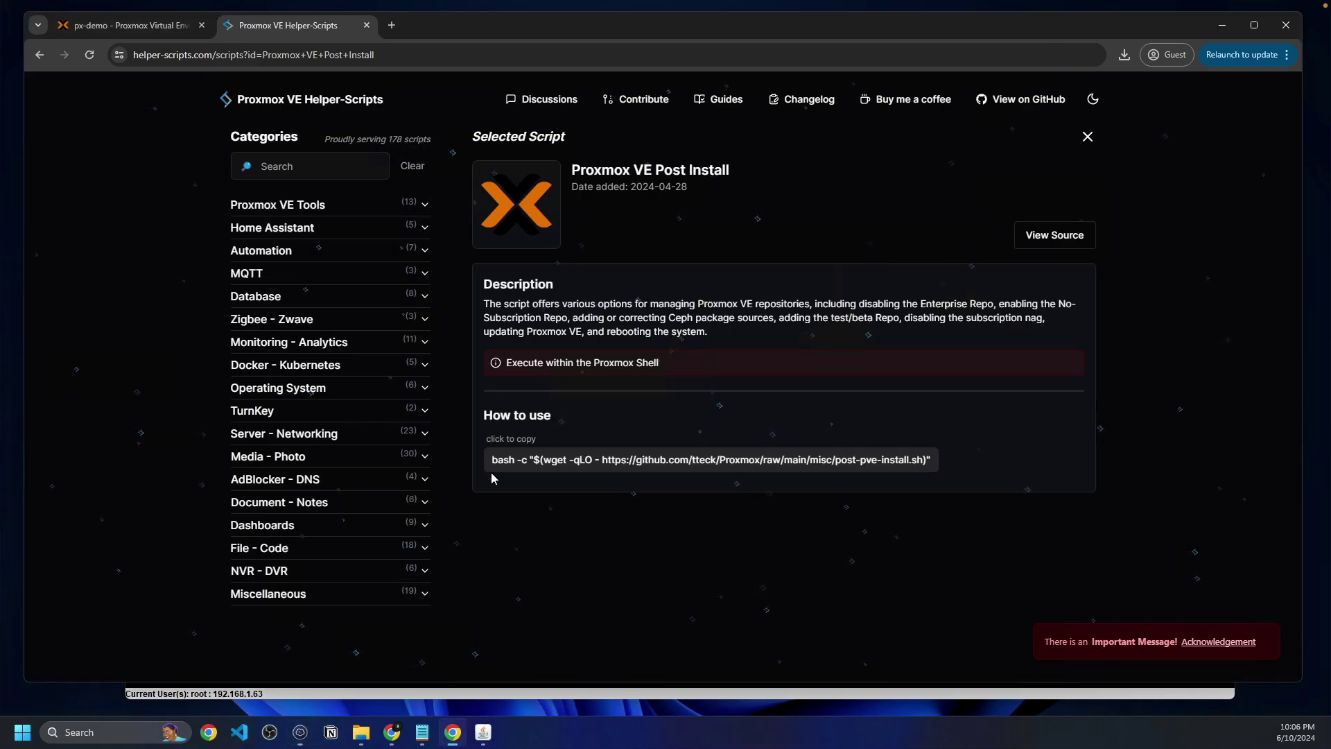
click(492, 465)
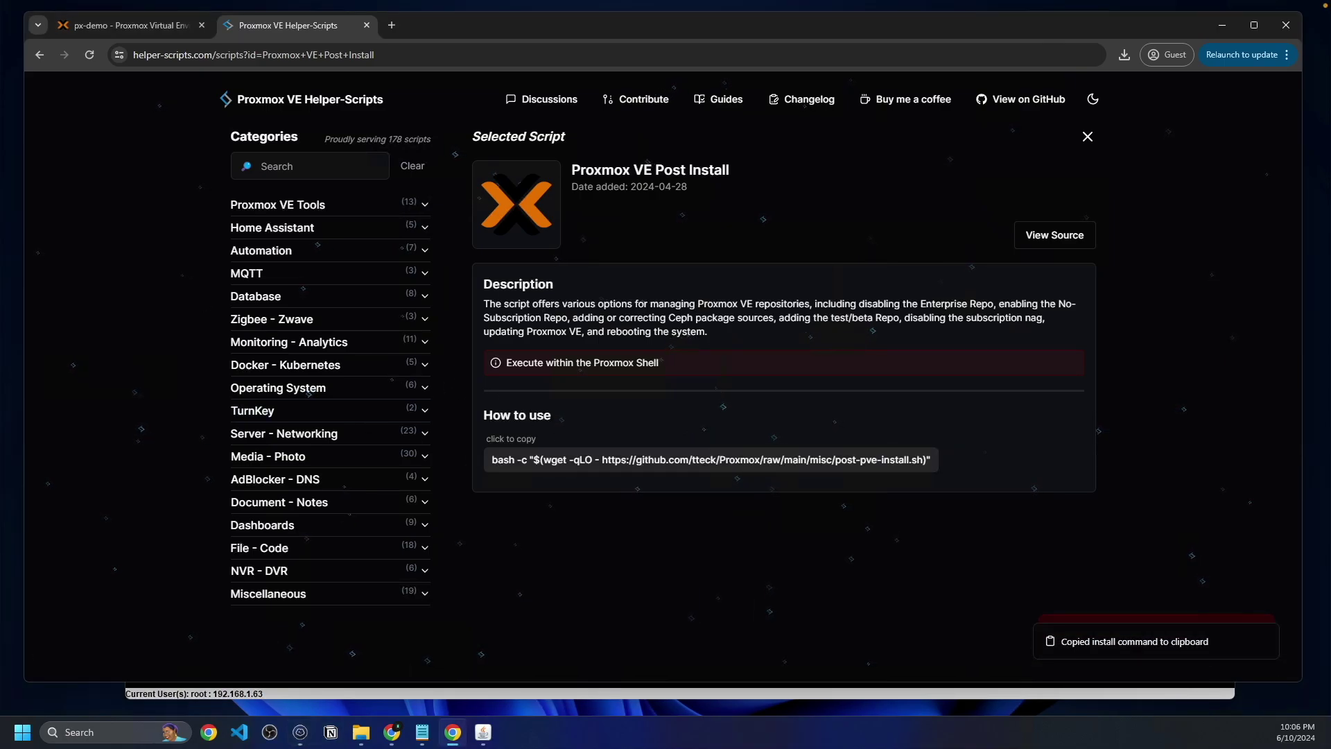
key(alt+Tab)
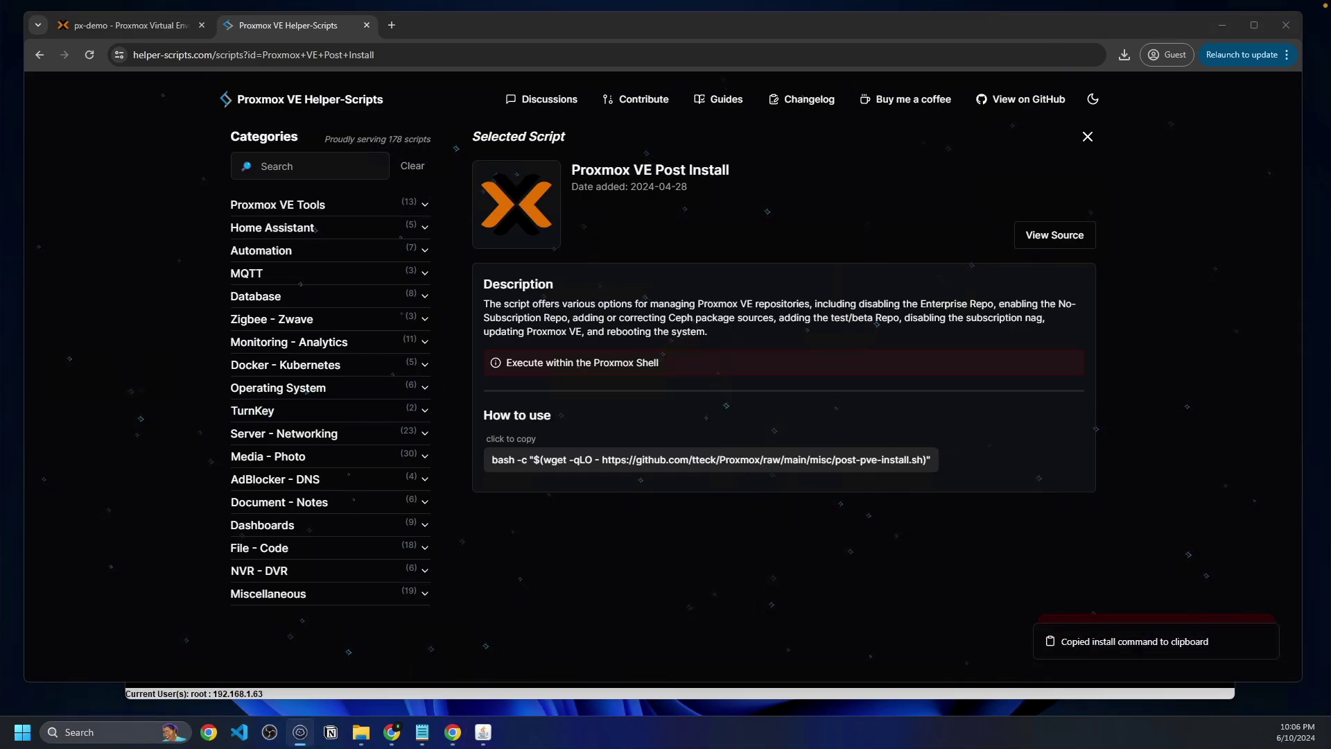
- Enlarge and widen the Termius window, then paste and run the post-install command, answering y
drag(779, 3, 817, 113)
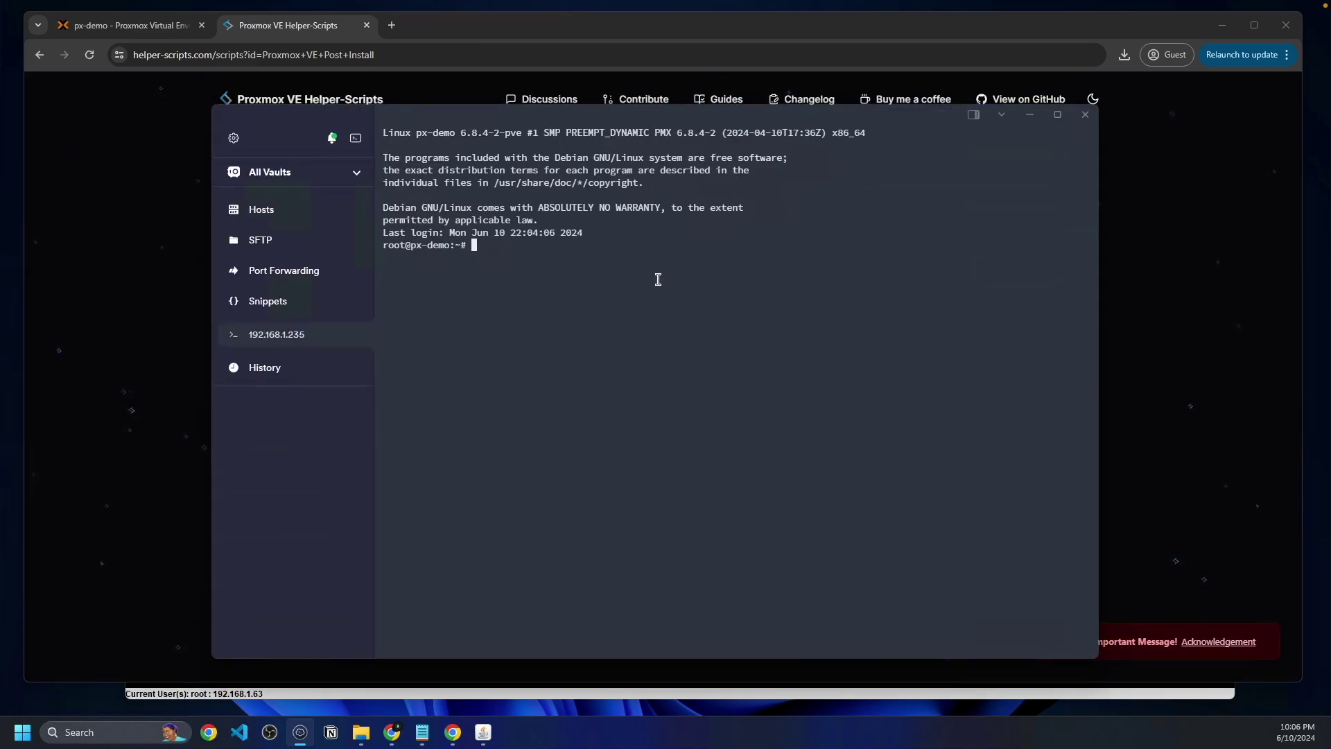
key(ctrl+equal)
key(ctrl+equal)
key(ctrl+equal)
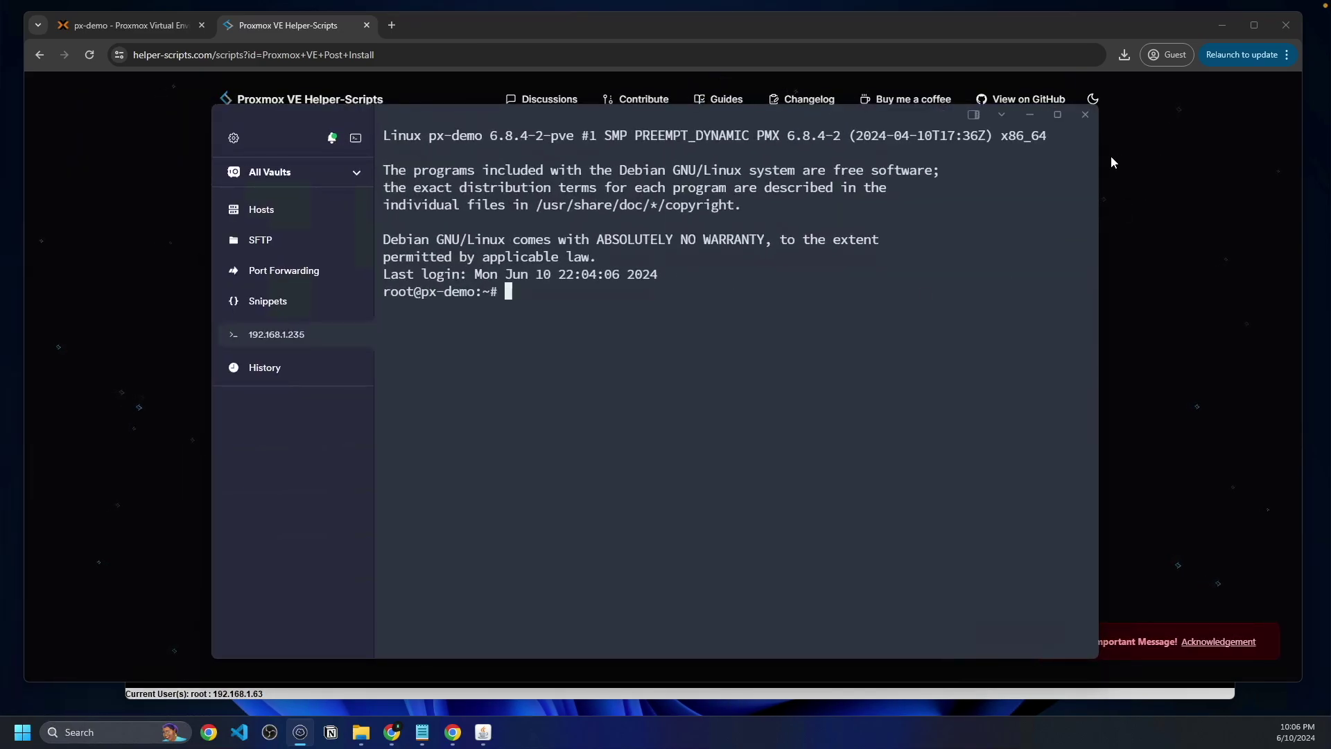
drag(1101, 162, 1330, 162)
drag(737, 108, 599, 94)
key(ctrl+v)
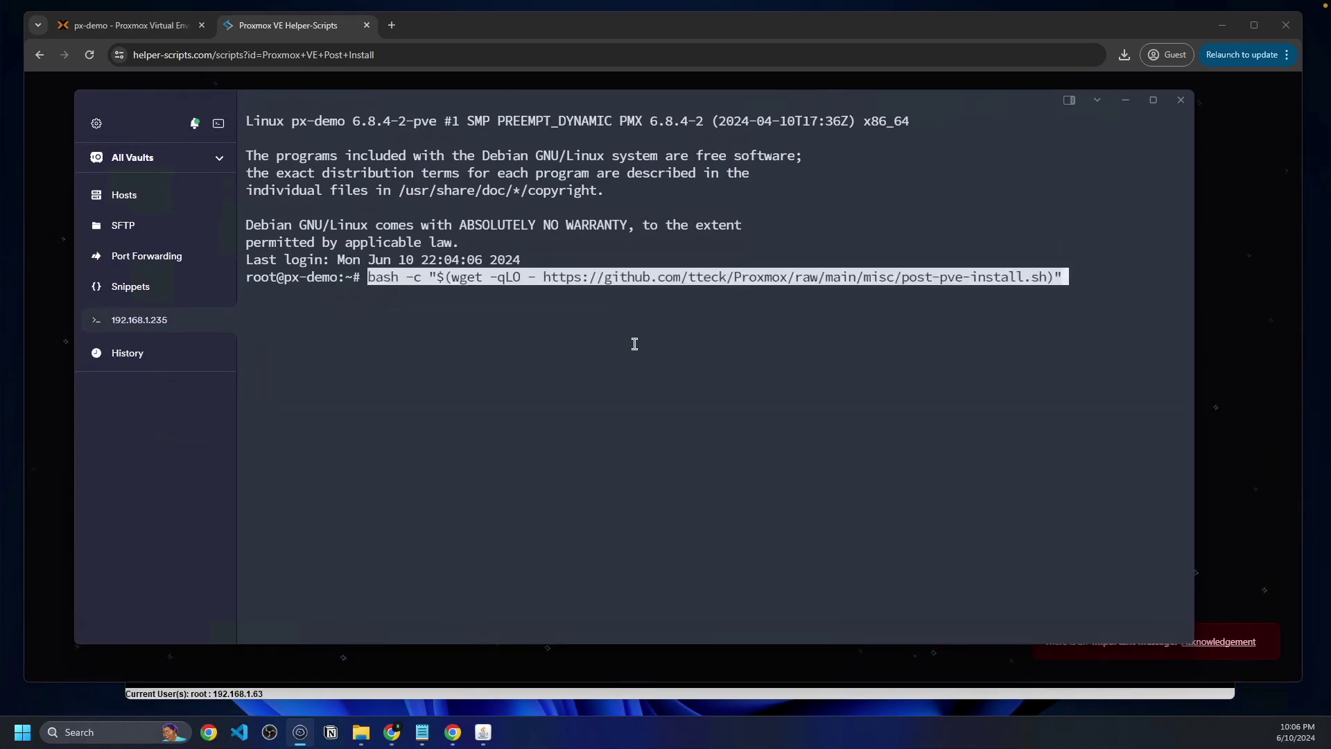
key(Return)
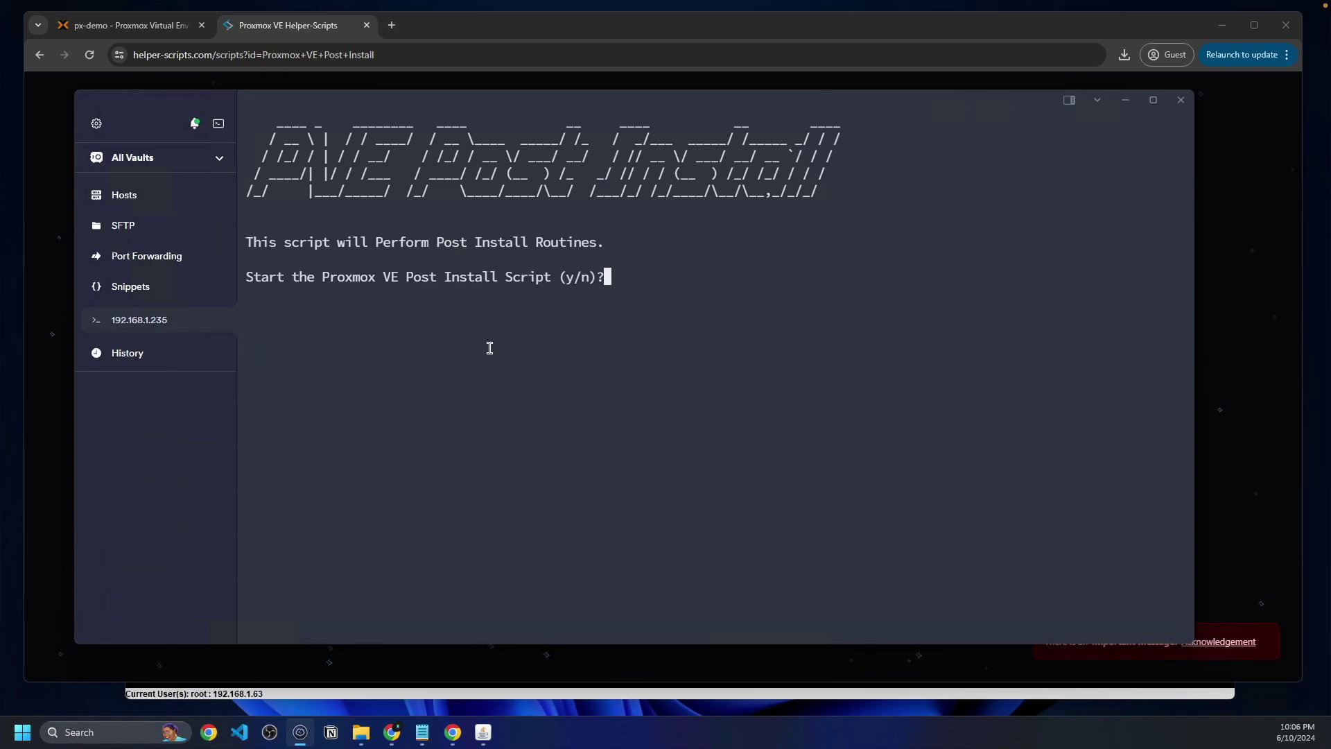
text(y)
key(Return)
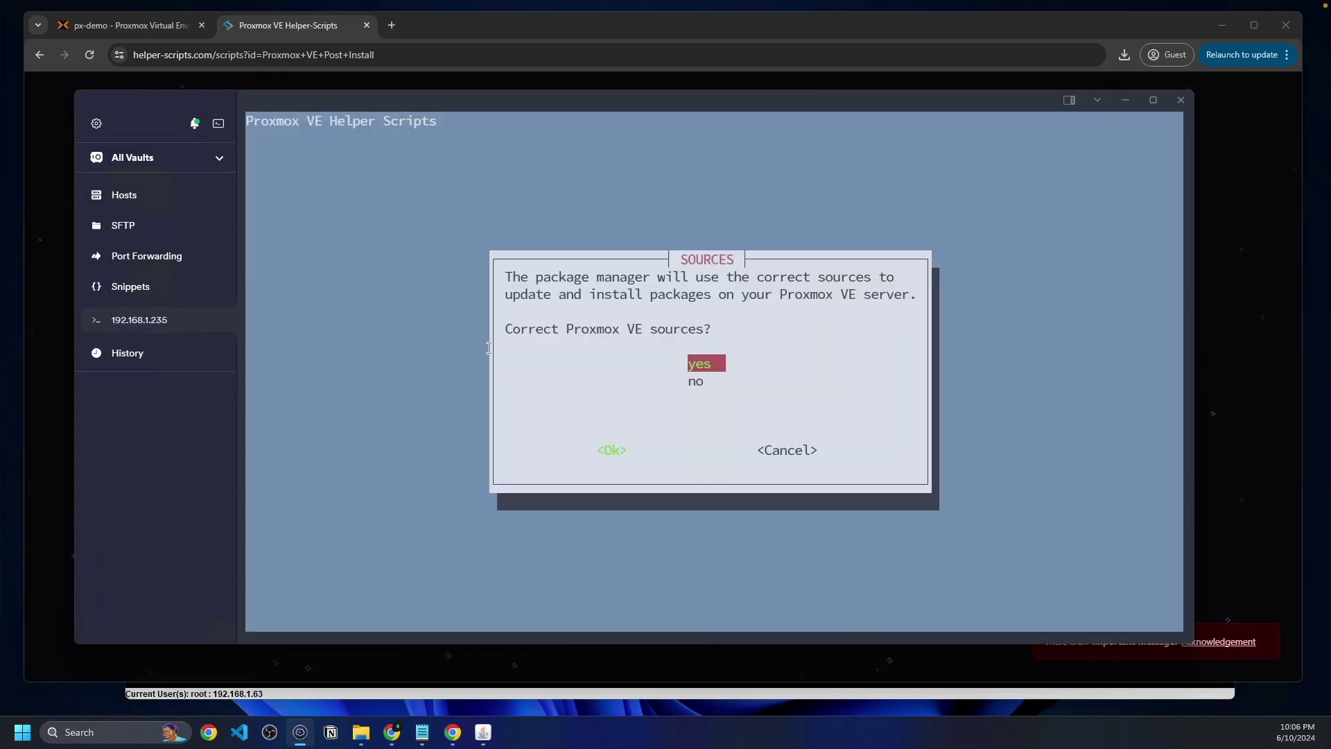
- Accept fixing sources, disabling pve-enterprise, enabling pve-no-subscription, ceph sources, pvetest, and the nag removal
key(Return)
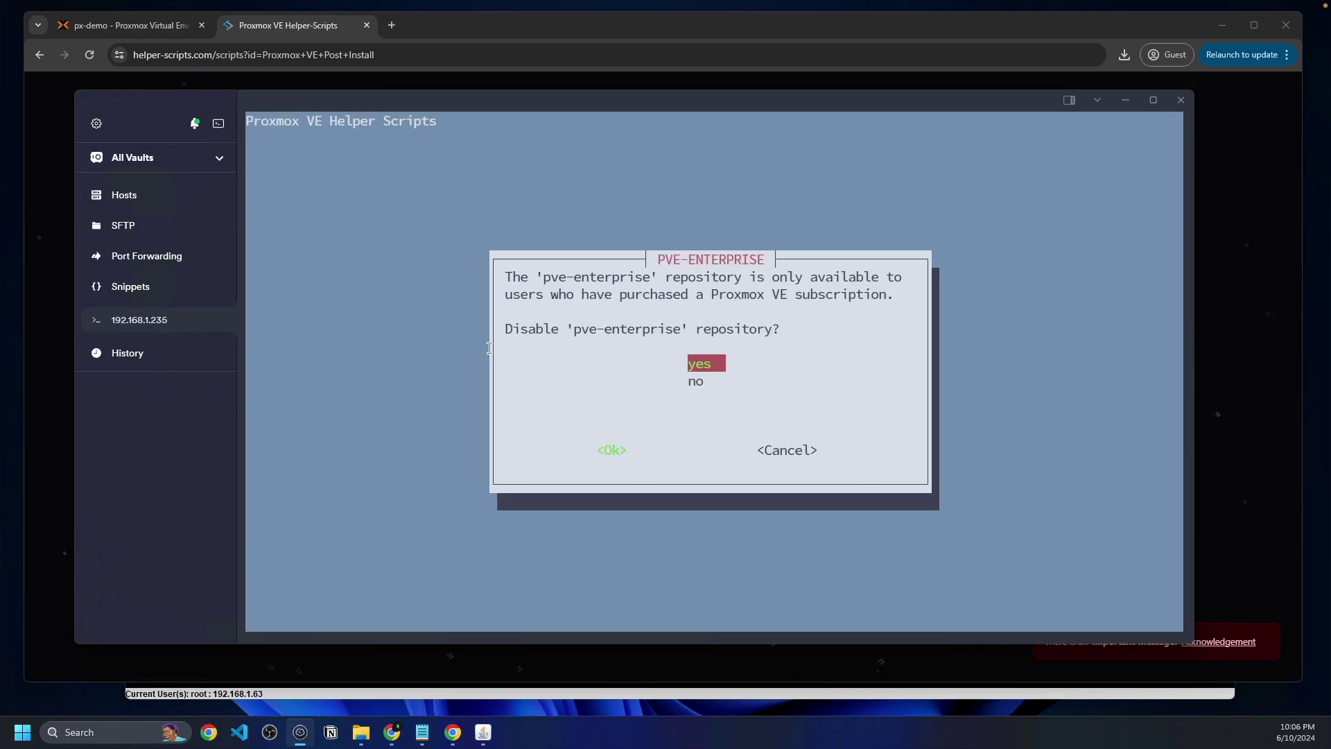
key(Return)
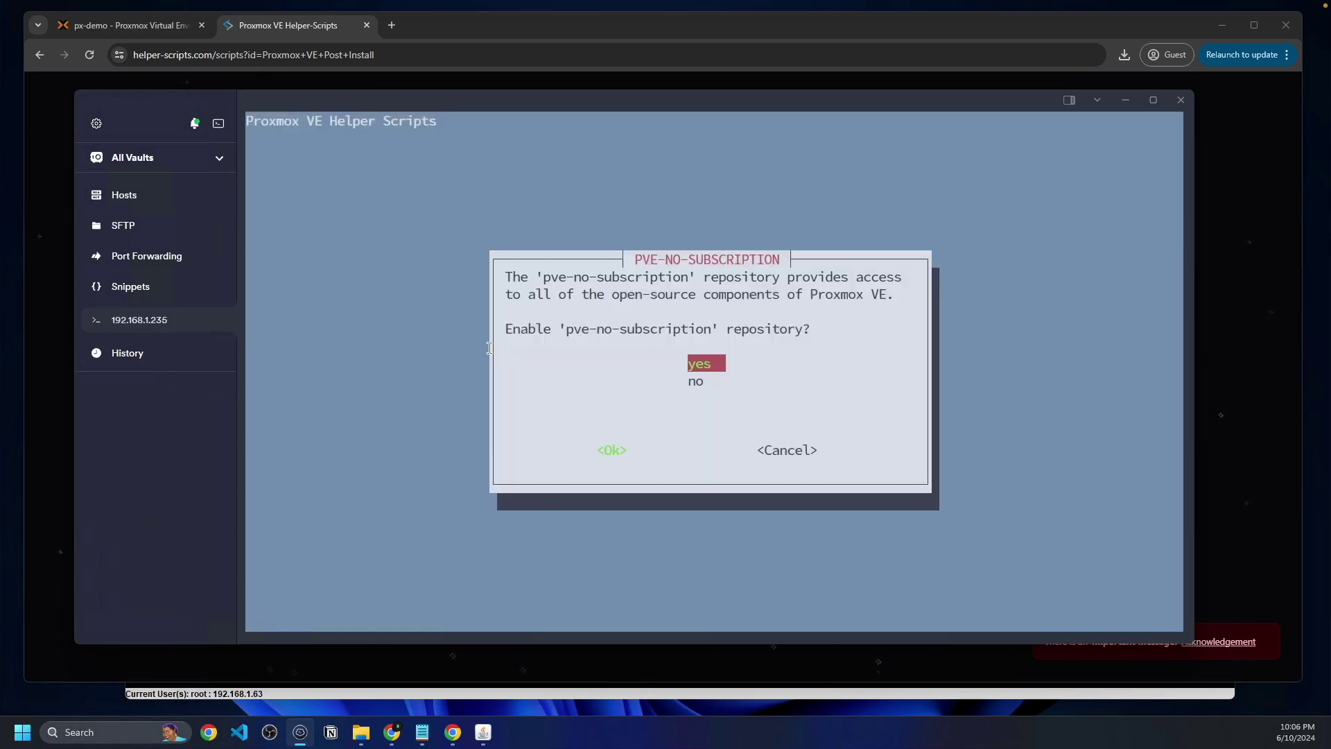
key(Return)
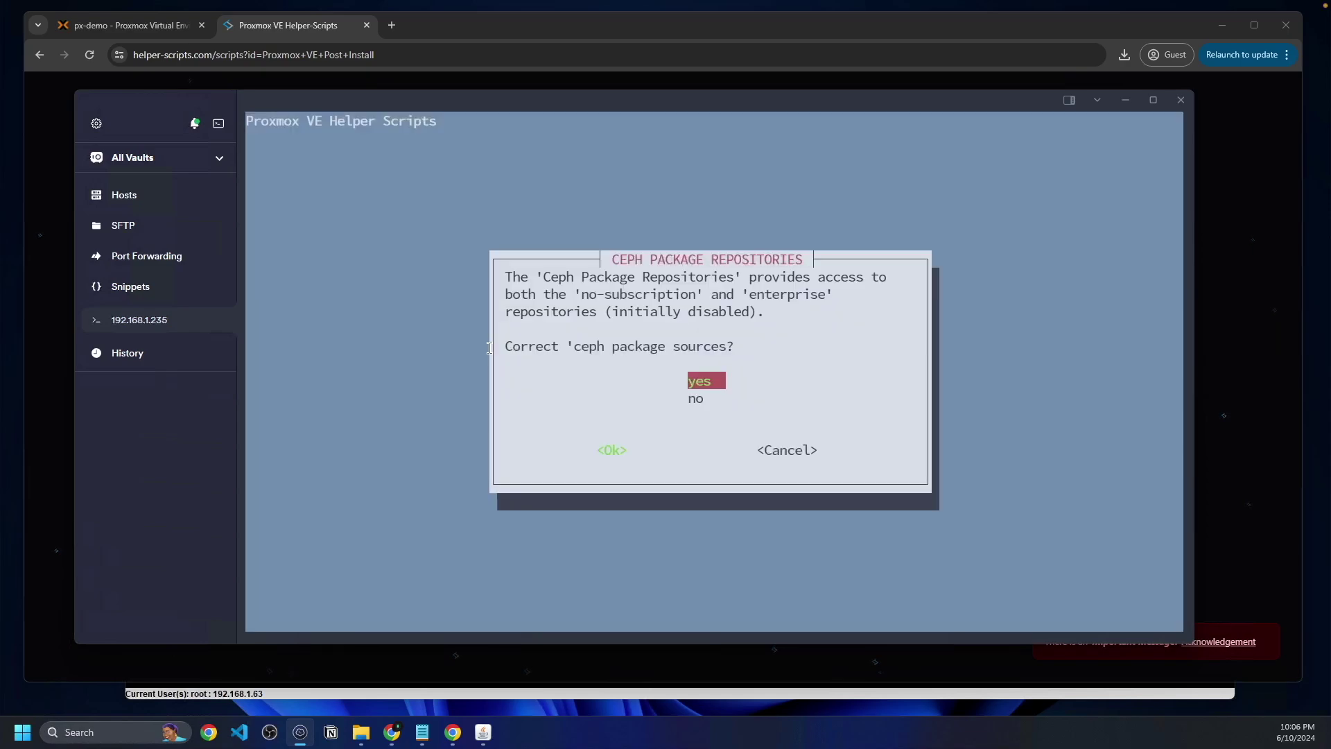
key(Return)
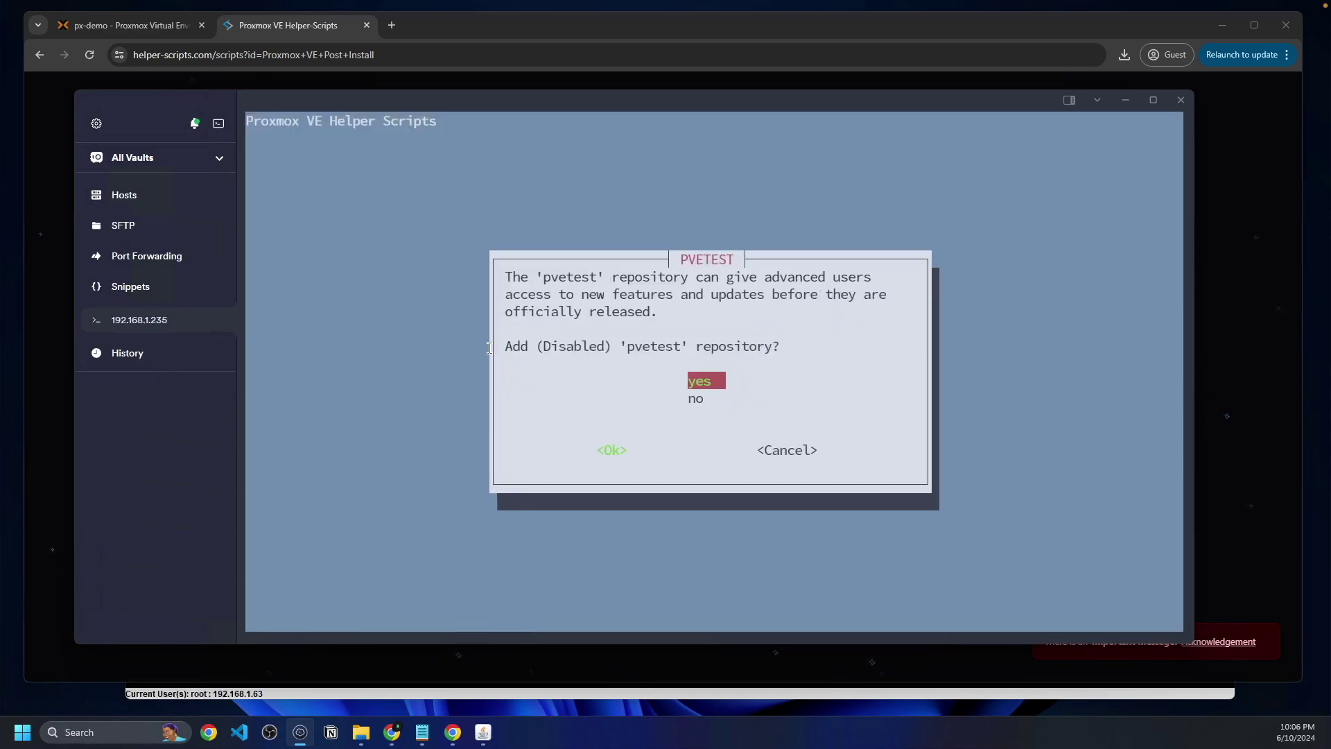
key(Return)
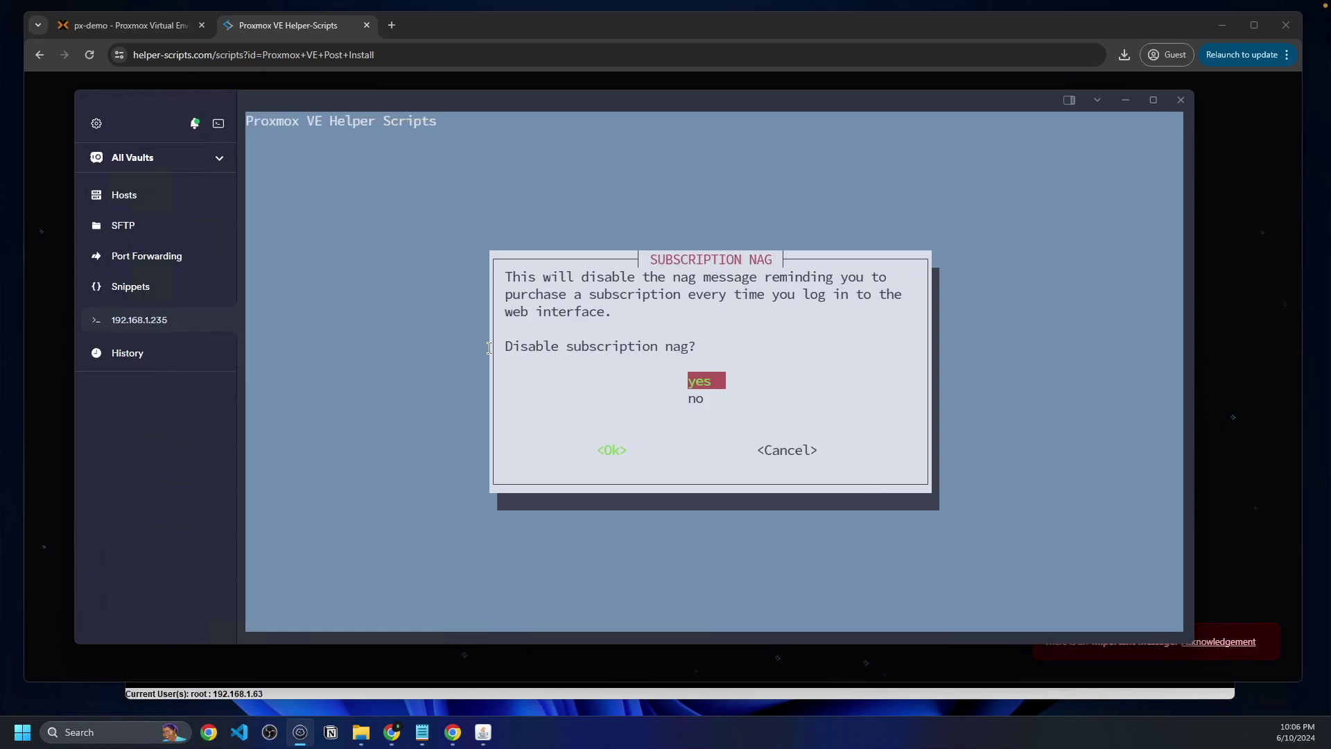
key(Return)
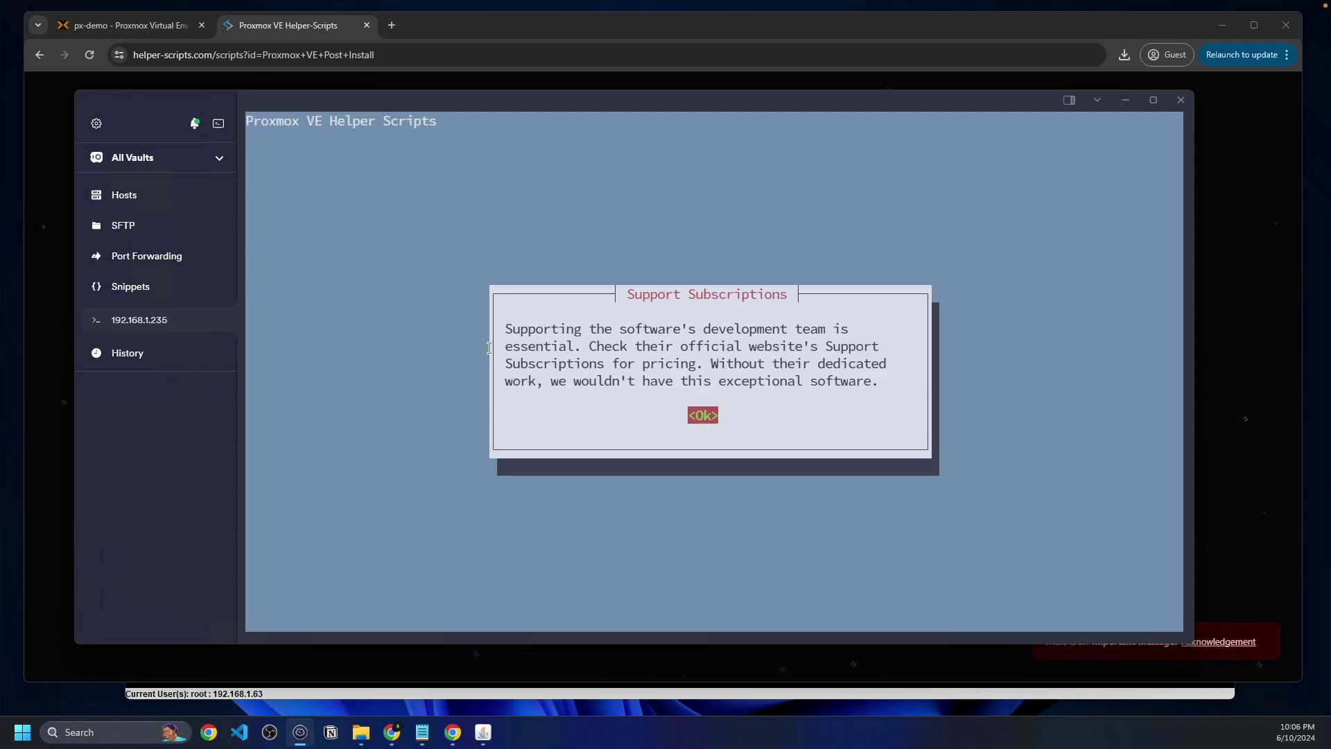
- Dismiss the subscription notice and answer no to disabling high availability so updating begins
key(Return)
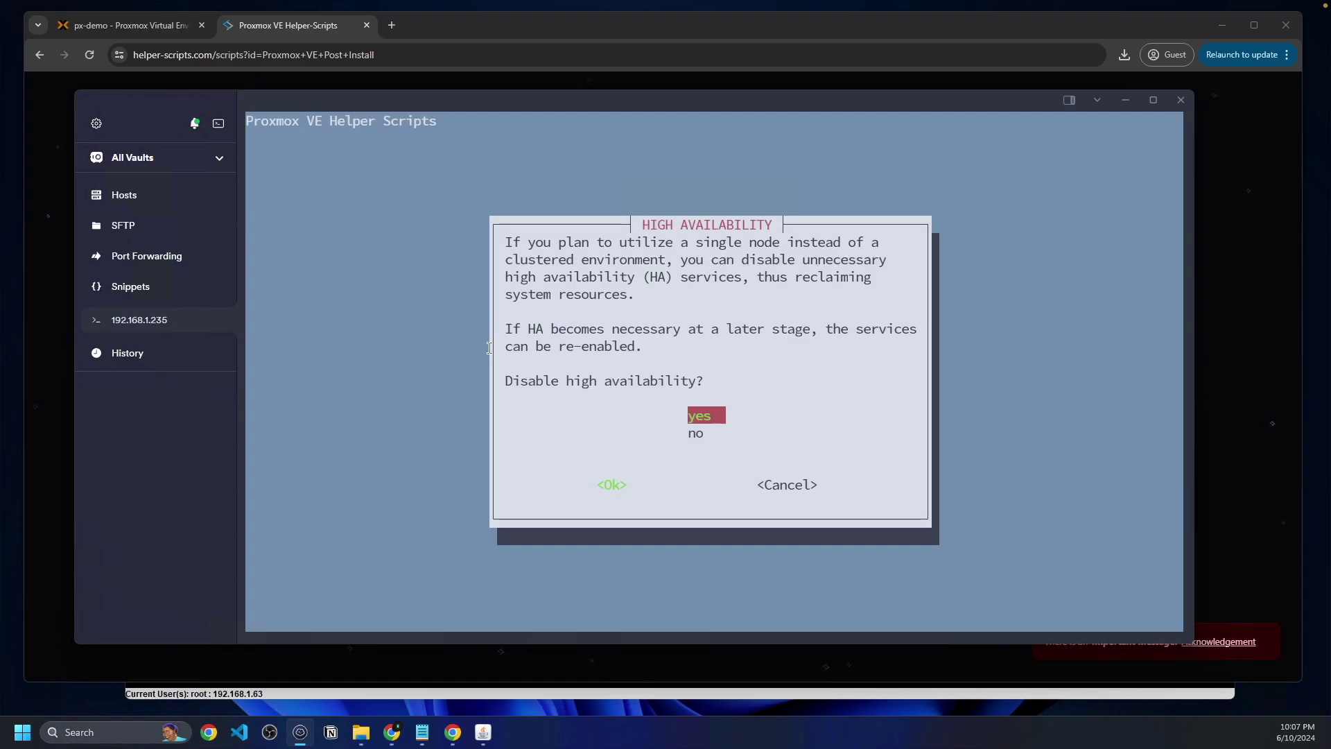
key(Down)
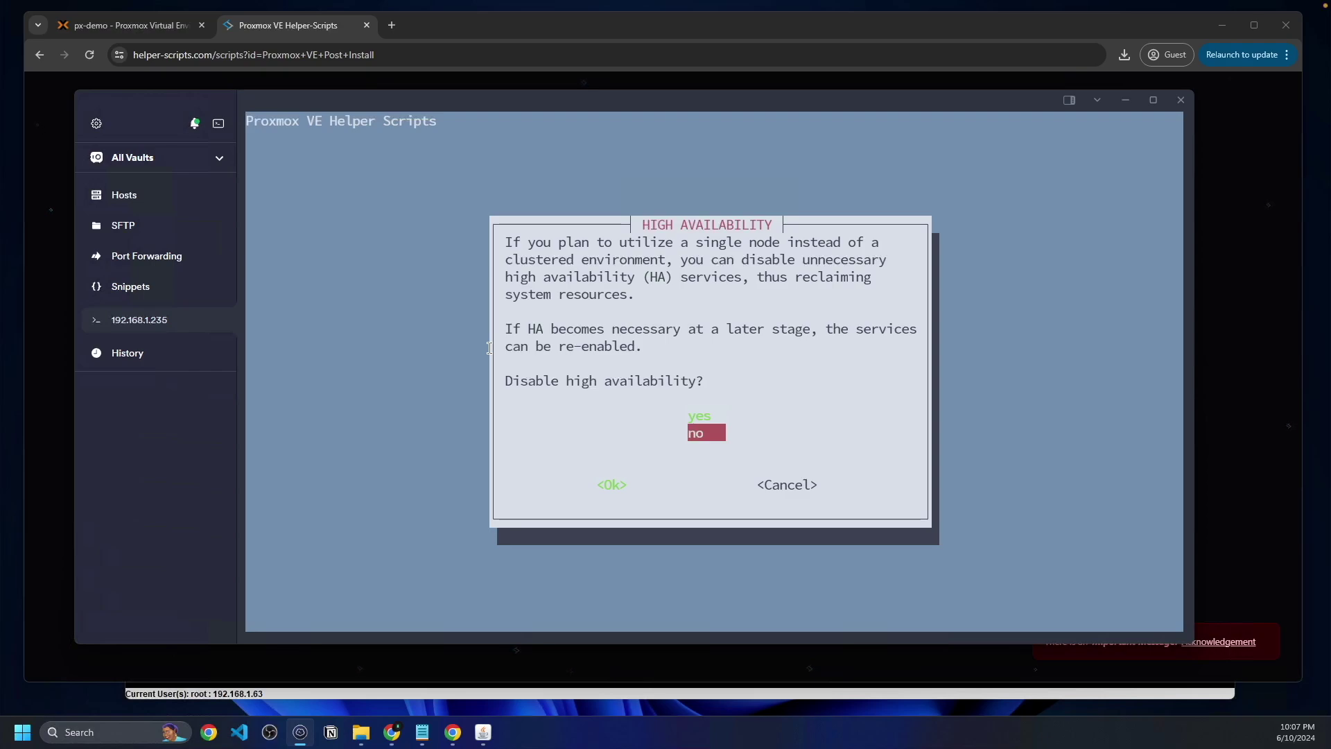
key(Return)
key(Return)
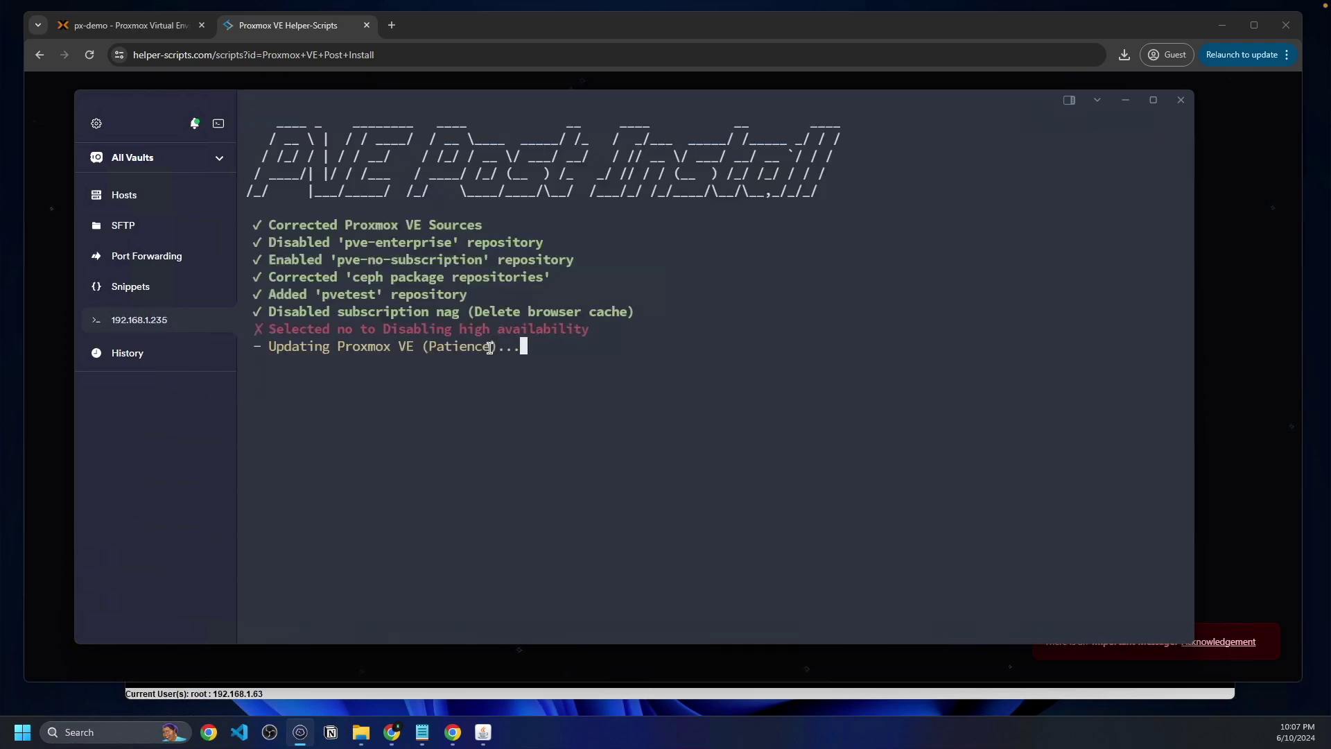